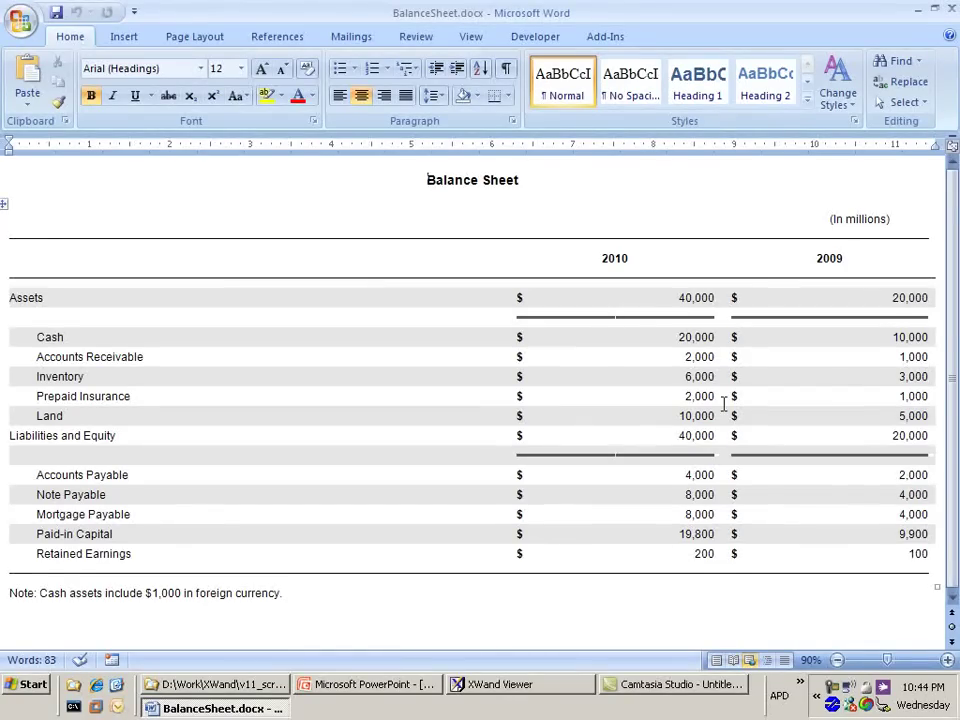
Step: Import the XBRL instance template_instance.xbrl through the XWand add-in, dismiss the console, and widen the Tag List pane
{"action": "left_click", "coordinate": [606, 37]}
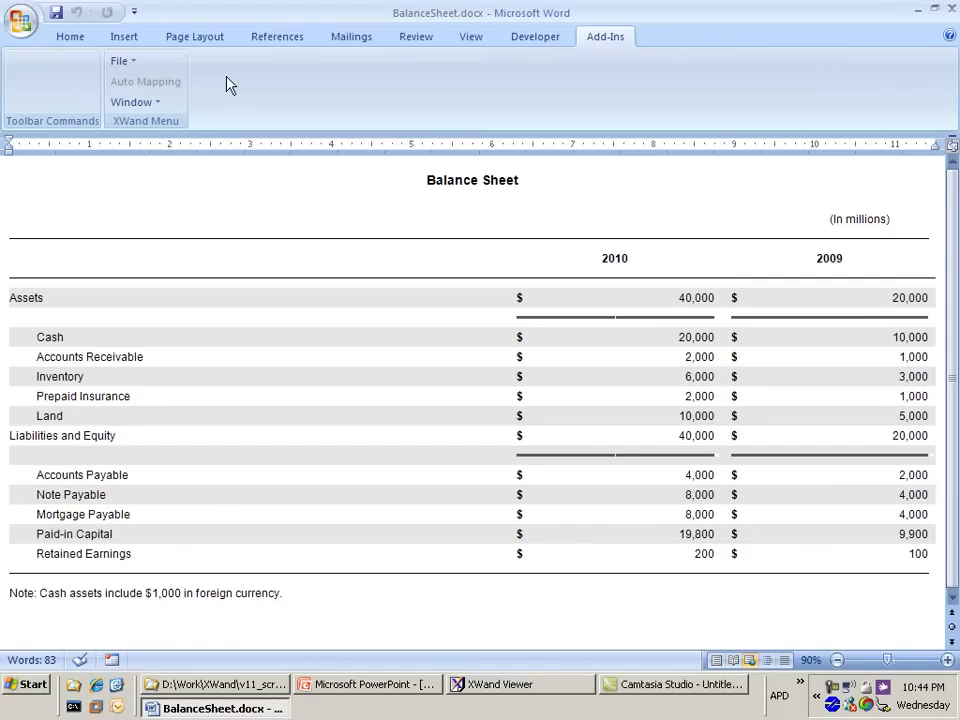
{"action": "left_click", "coordinate": [129, 62]}
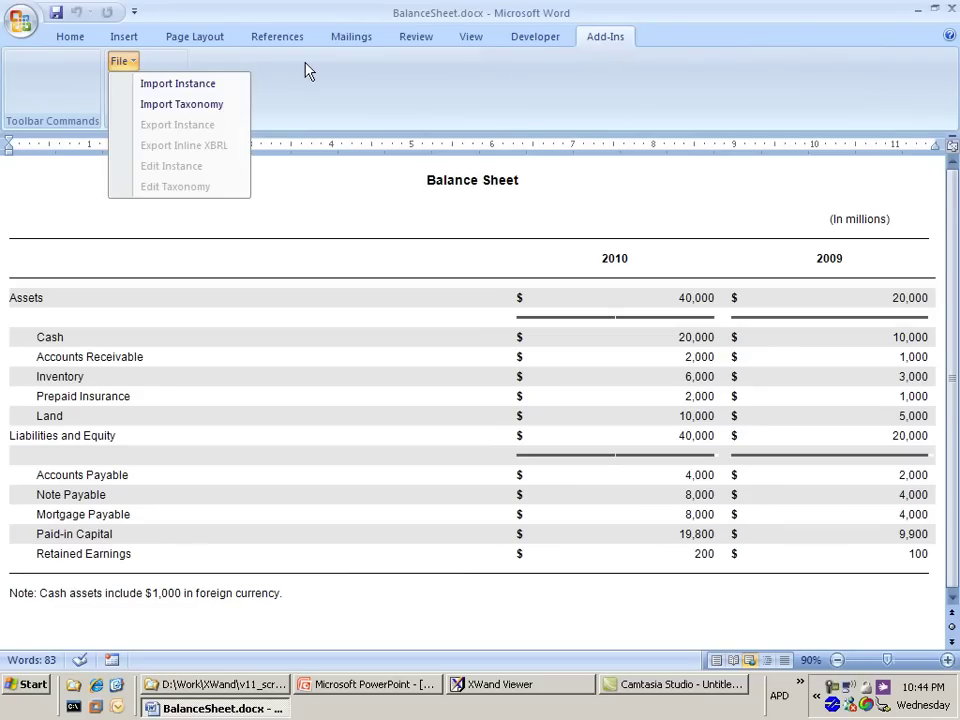
{"action": "left_click", "coordinate": [176, 130]}
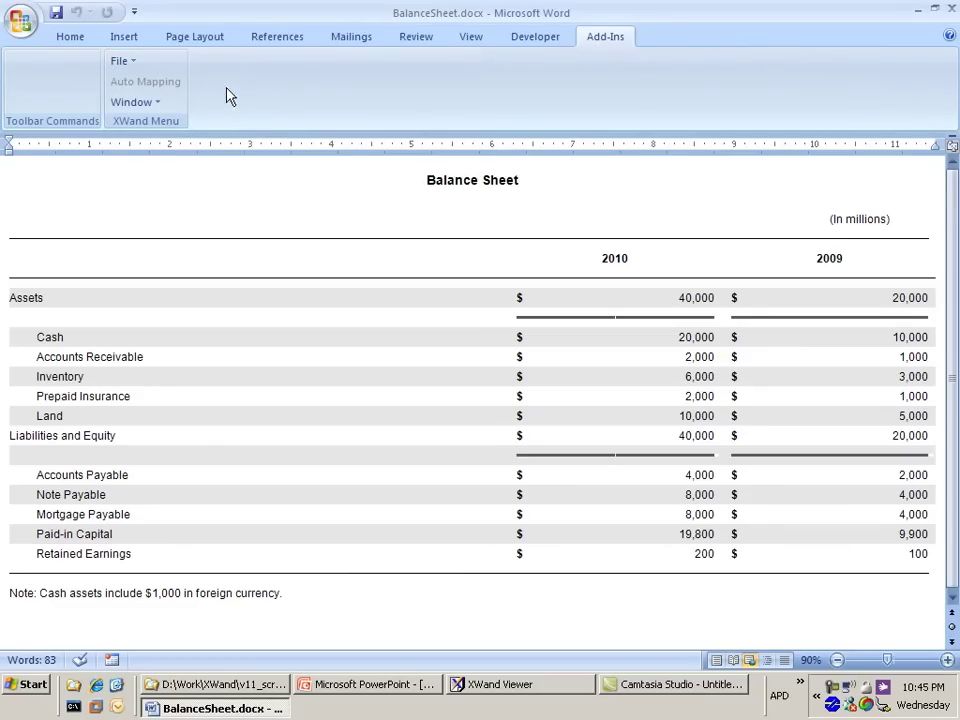
{"action": "left_click", "coordinate": [127, 62]}
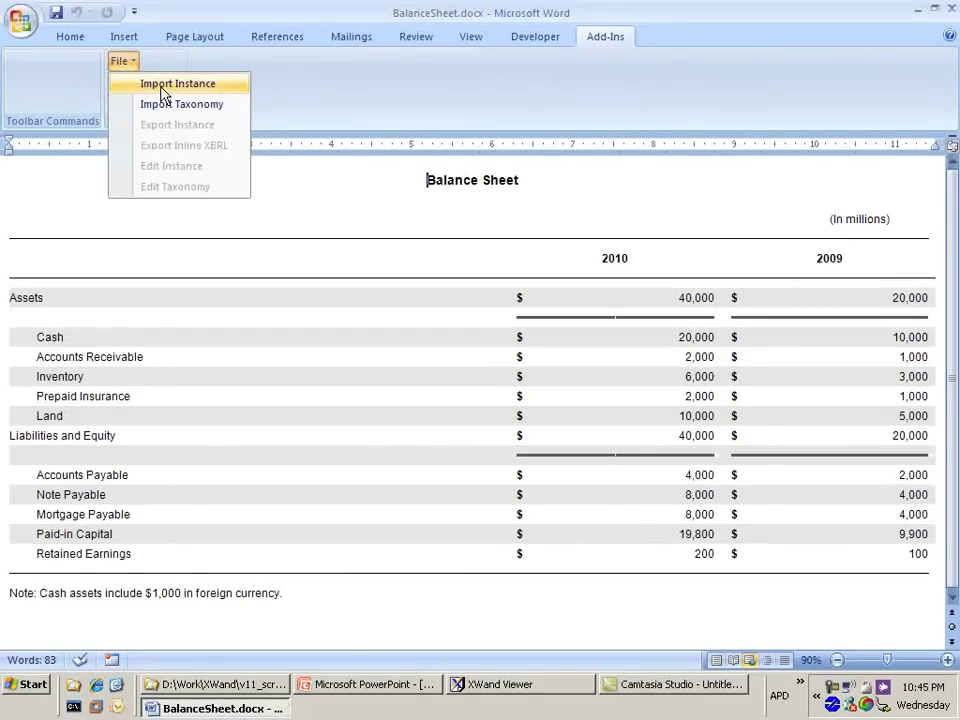
{"action": "left_click", "coordinate": [163, 88]}
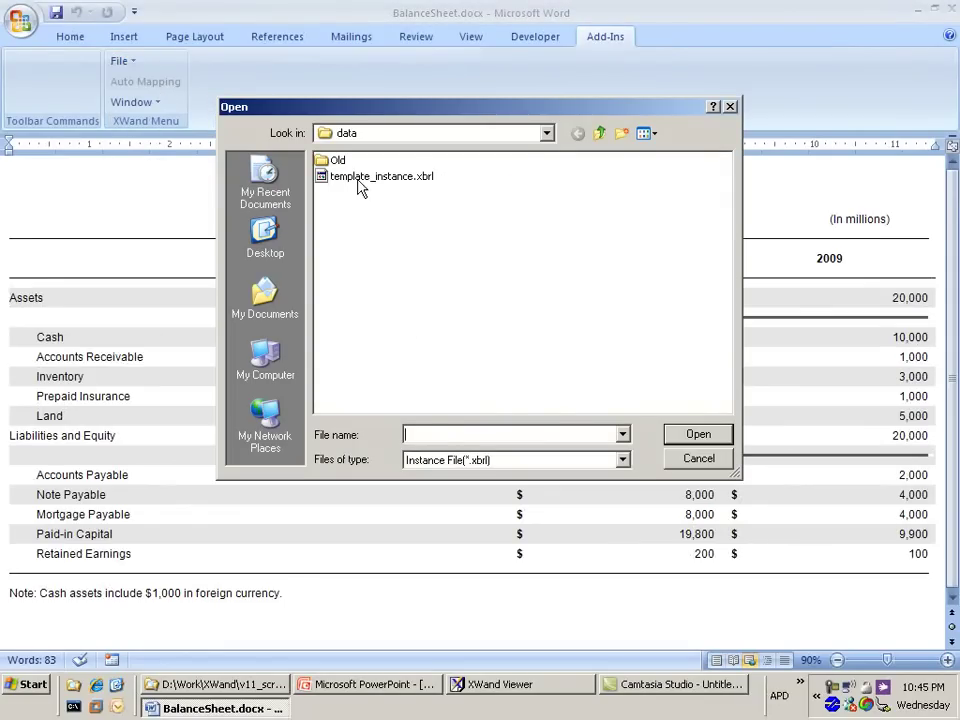
{"action": "left_click", "coordinate": [362, 184]}
{"action": "left_click", "coordinate": [692, 437]}
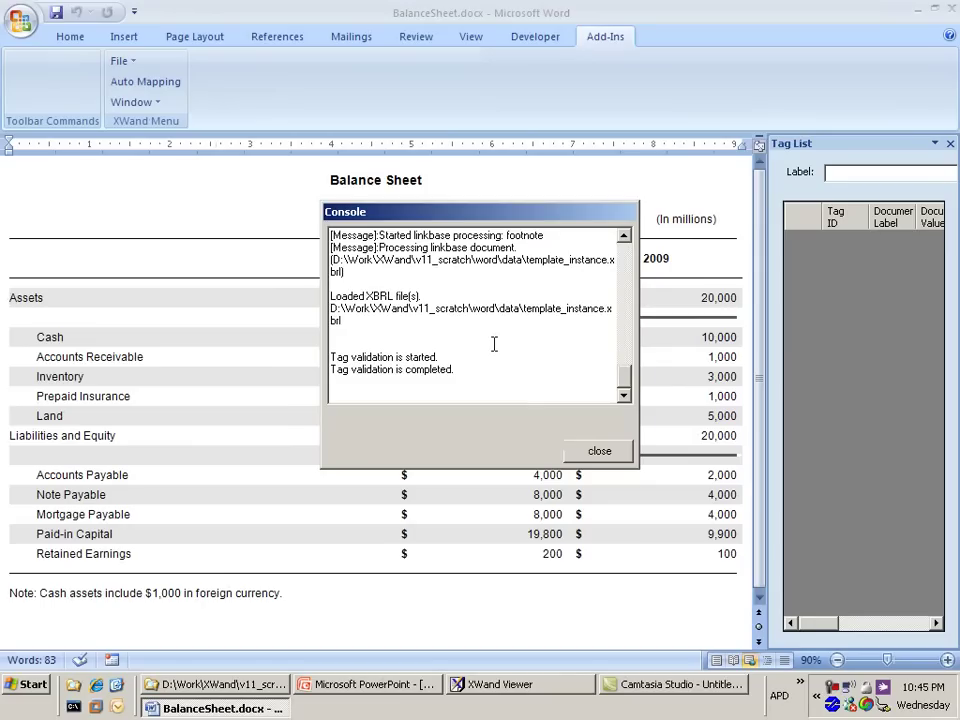
{"action": "left_click", "coordinate": [599, 452]}
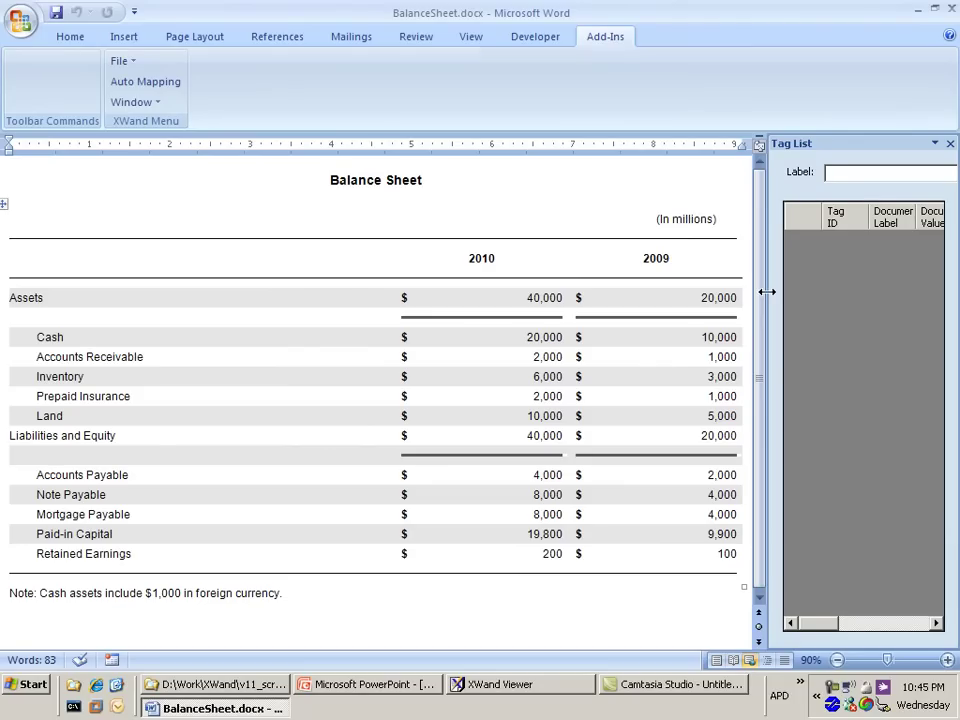
{"action": "left_click_drag", "start_coordinate": [766, 291], "coordinate": [624, 302]}
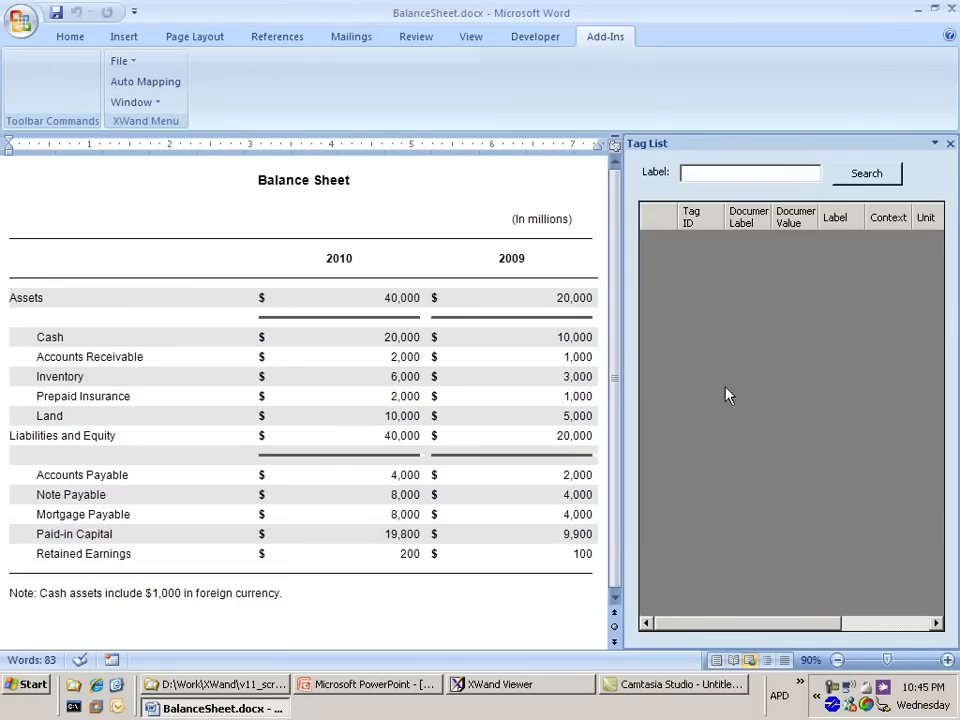
Step: Insert a tag on the 2010 Assets value using the Assets element, the 2010-03-31 CurrentYearInstant context and the ISO4217:USD unit
{"action": "left_click", "coordinate": [402, 298]}
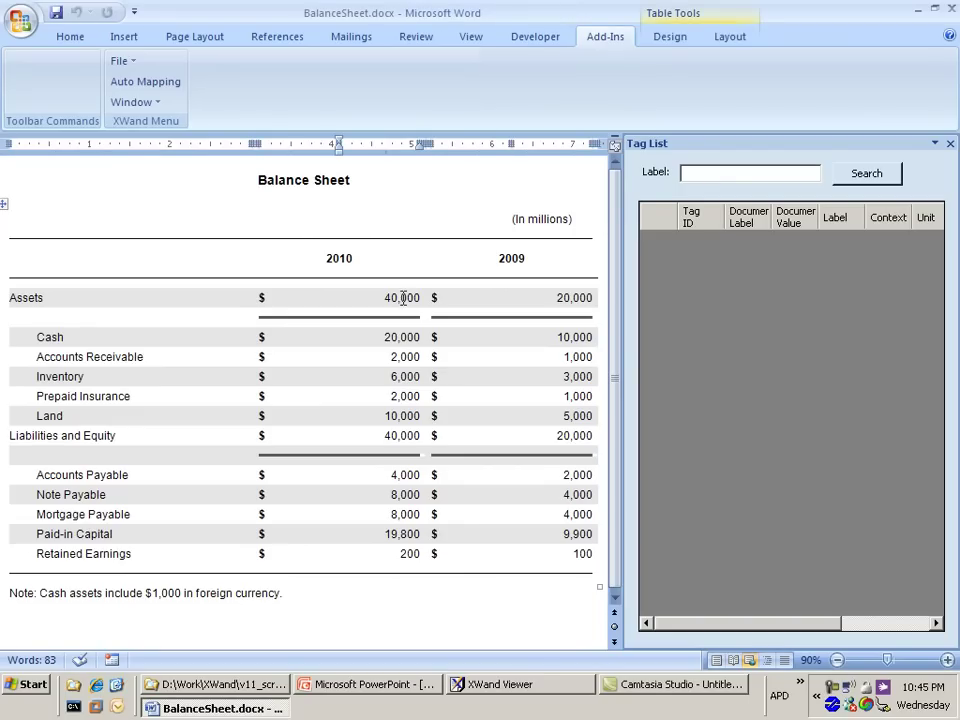
{"action": "right_click", "coordinate": [404, 300]}
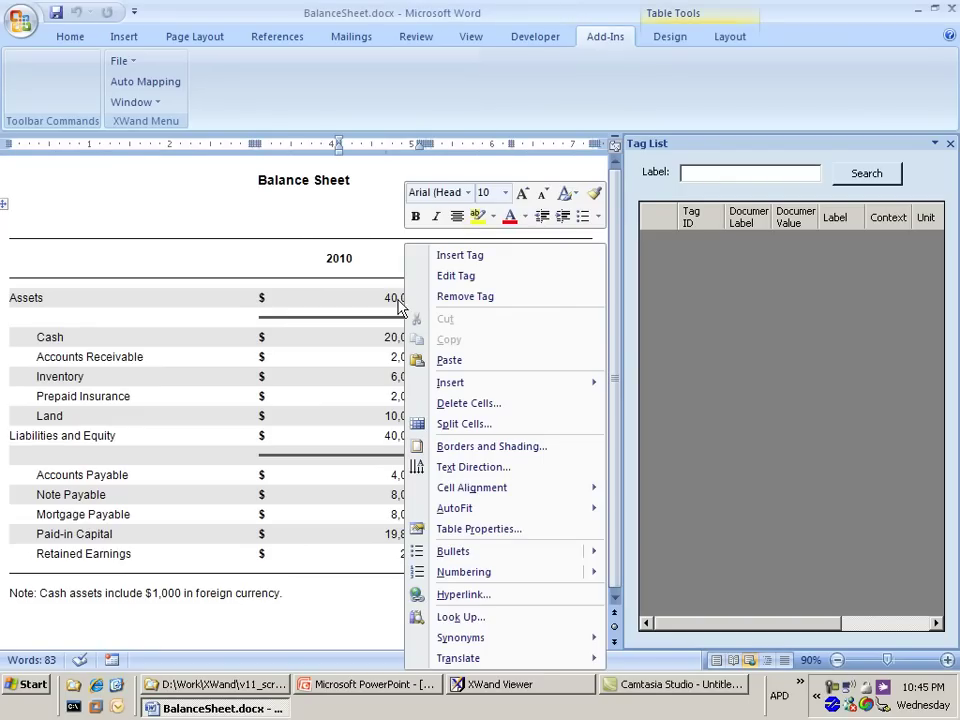
{"action": "left_click", "coordinate": [457, 256]}
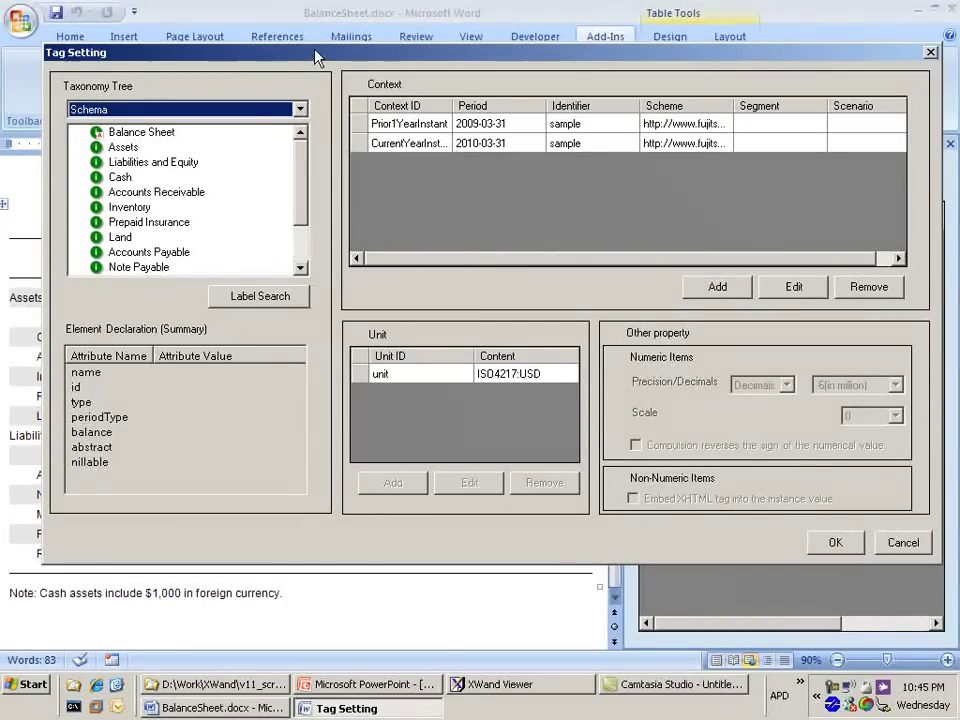
{"action": "left_click_drag", "start_coordinate": [314, 58], "coordinate": [303, 84]}
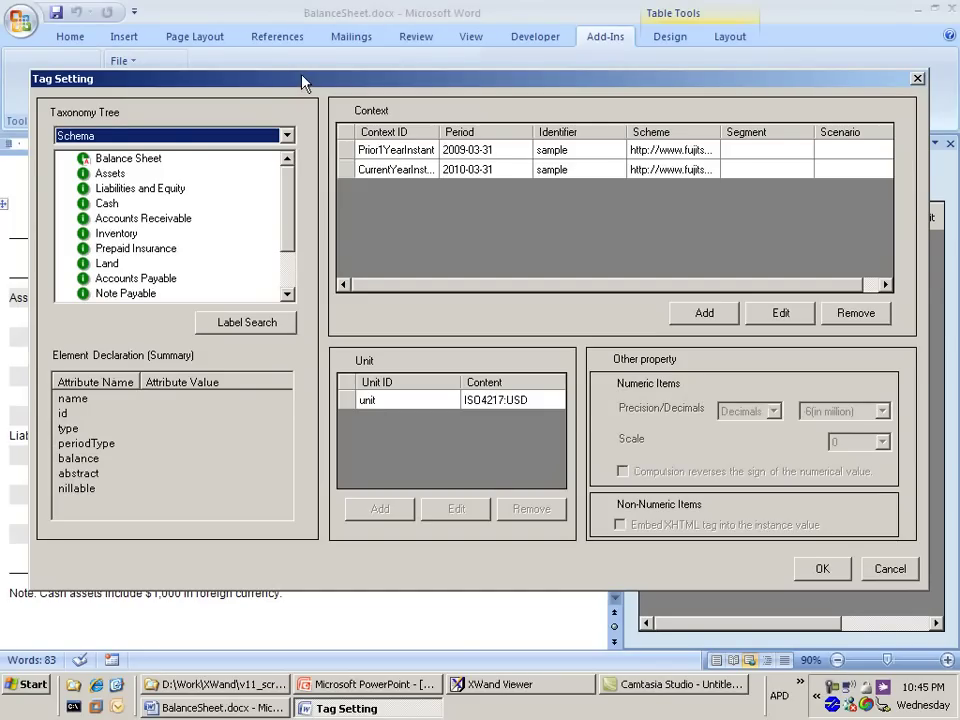
{"action": "left_click", "coordinate": [110, 176]}
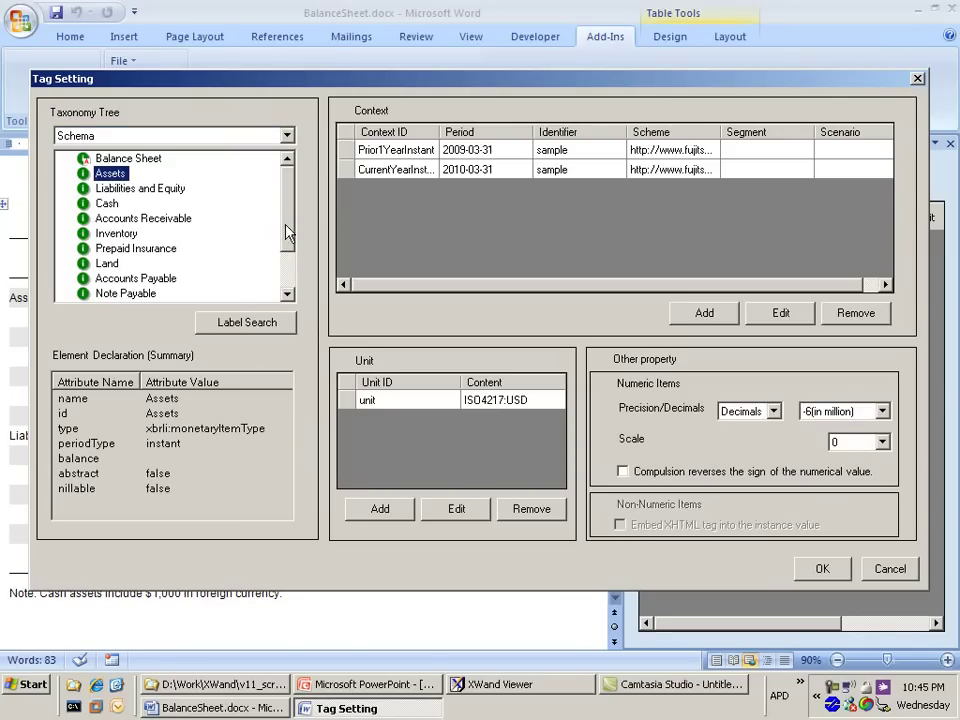
{"action": "left_click", "coordinate": [411, 172]}
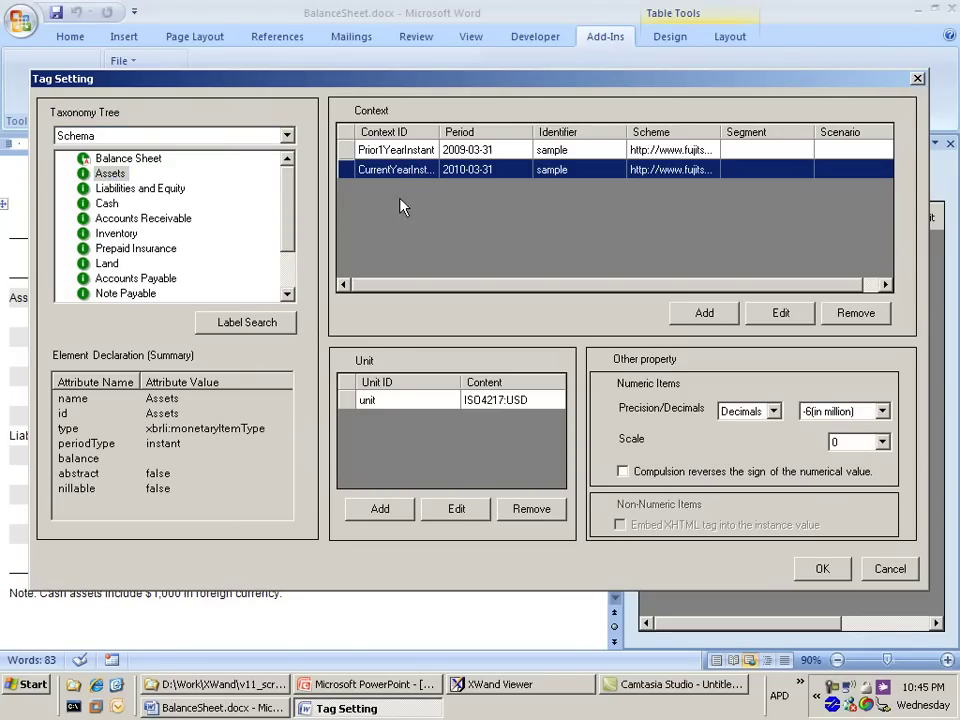
{"action": "left_click", "coordinate": [484, 402]}
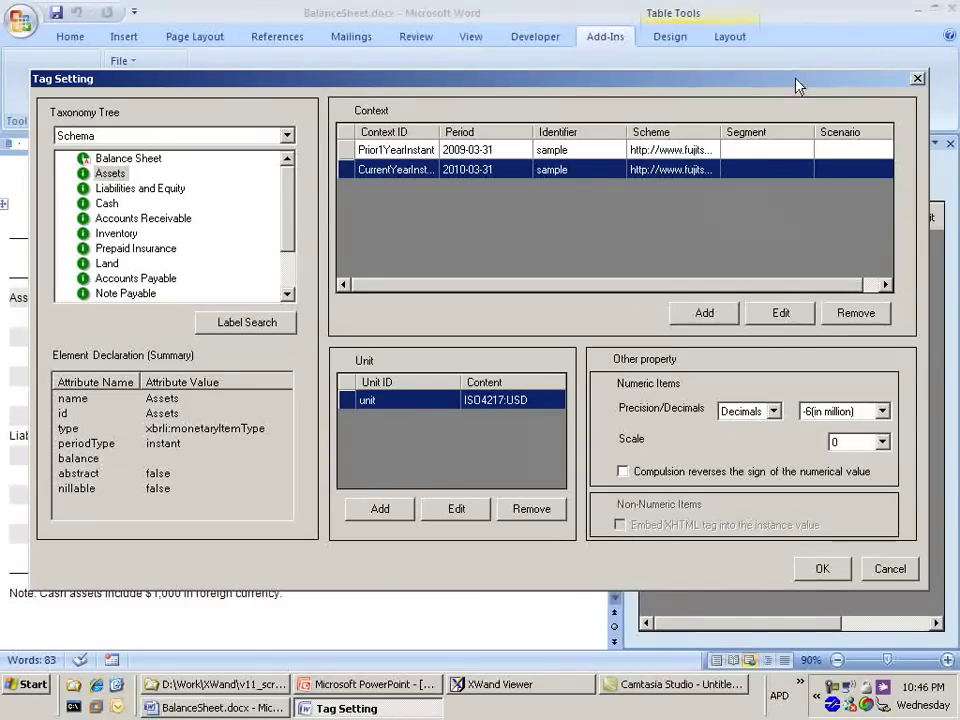
Step: Set the Assets tag's scale to 6, apply the tag and compare it with the "In millions" note
{"action": "left_click_drag", "start_coordinate": [797, 85], "coordinate": [796, 90]}
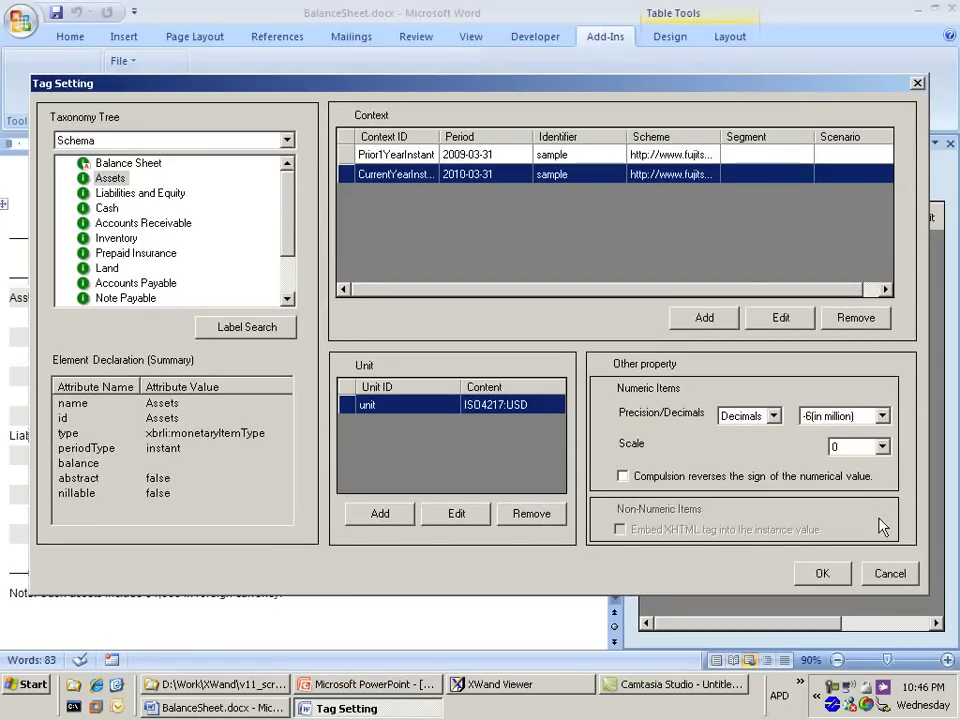
{"action": "left_click", "coordinate": [881, 446]}
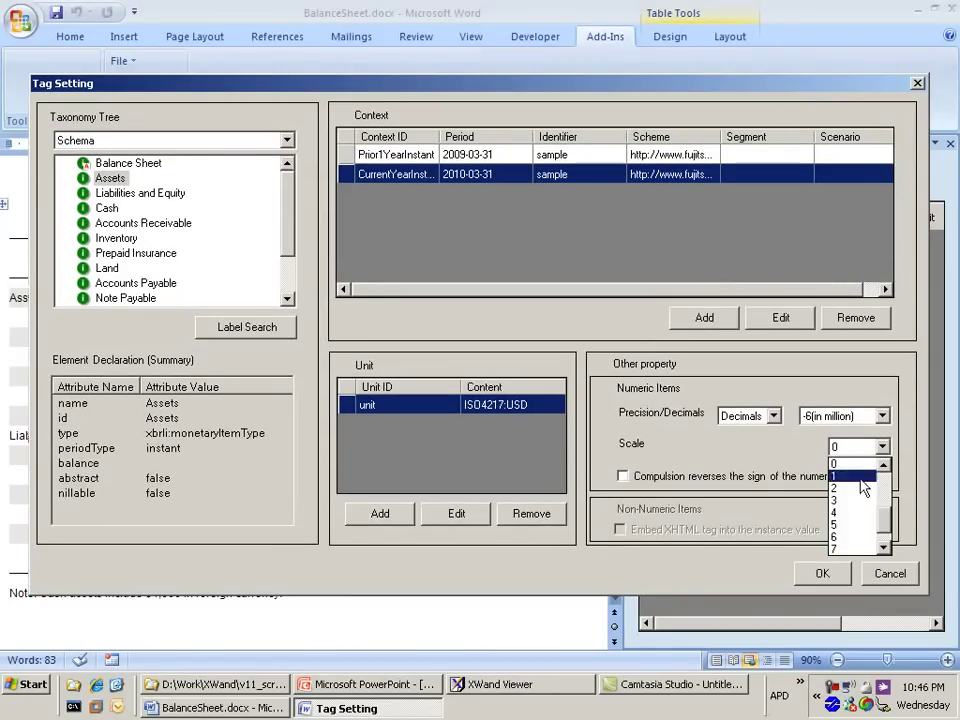
{"action": "left_click", "coordinate": [840, 538]}
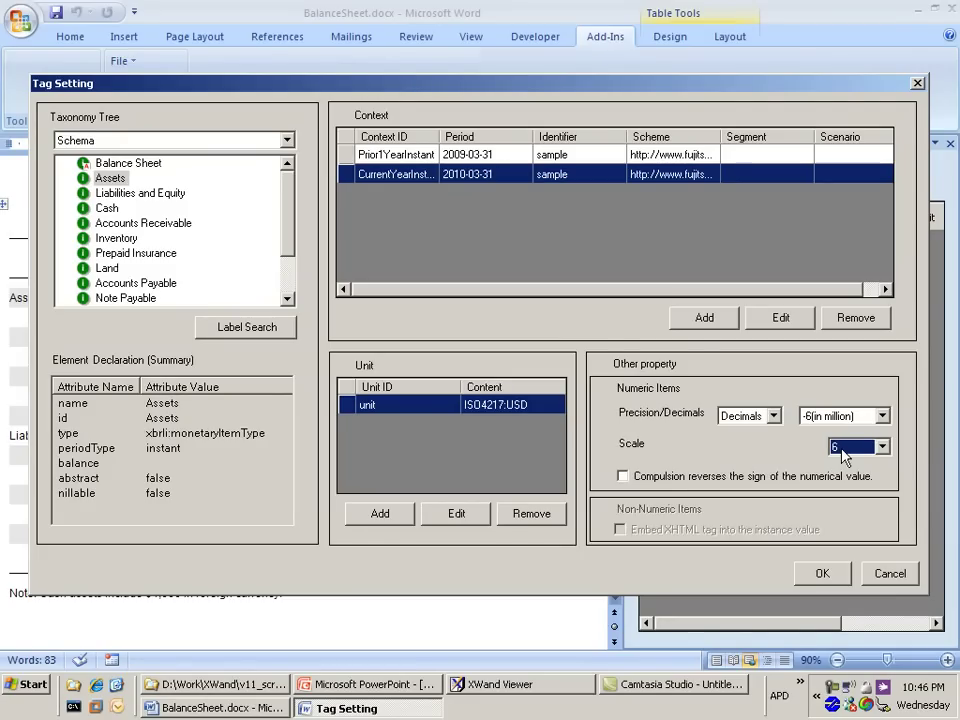
{"action": "left_click", "coordinate": [820, 574]}
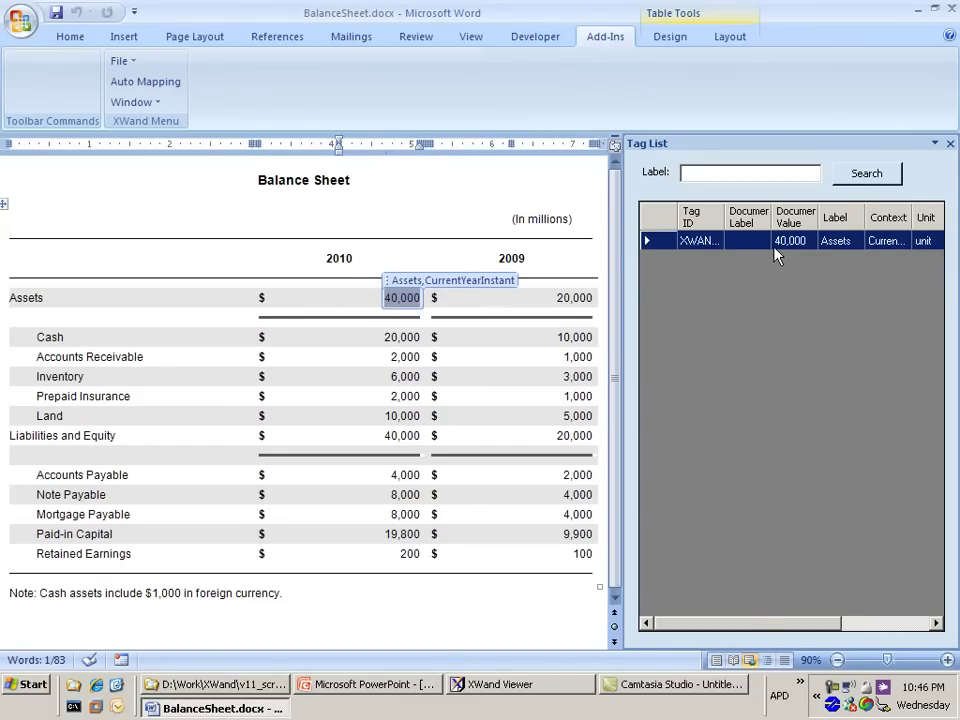
{"action": "left_click_drag", "start_coordinate": [769, 623], "coordinate": [851, 621]}
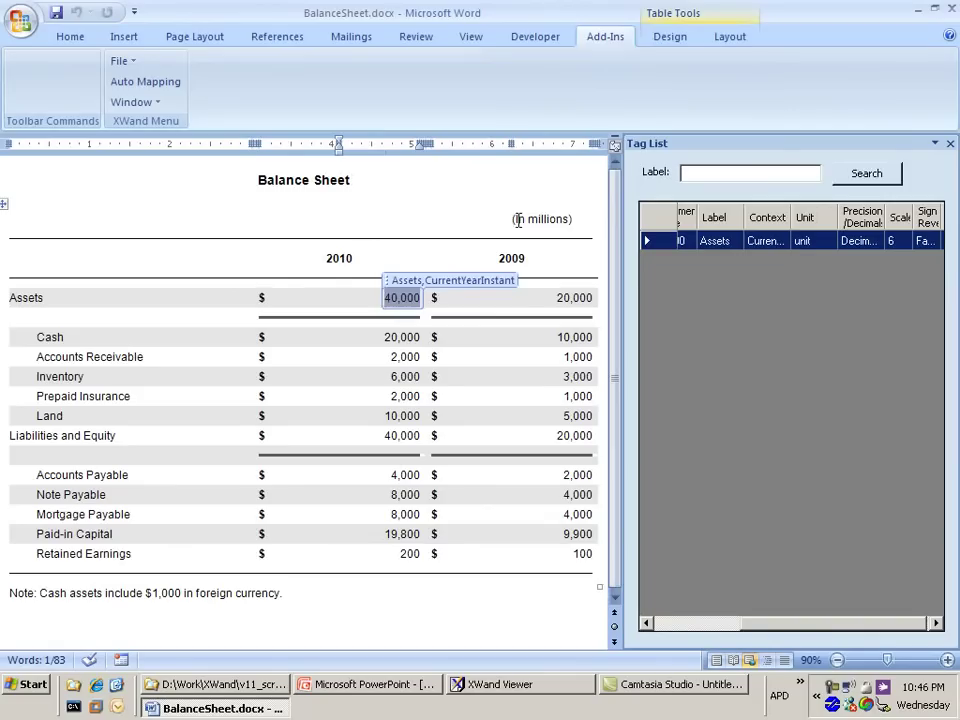
{"action": "left_click_drag", "start_coordinate": [515, 218], "coordinate": [570, 220]}
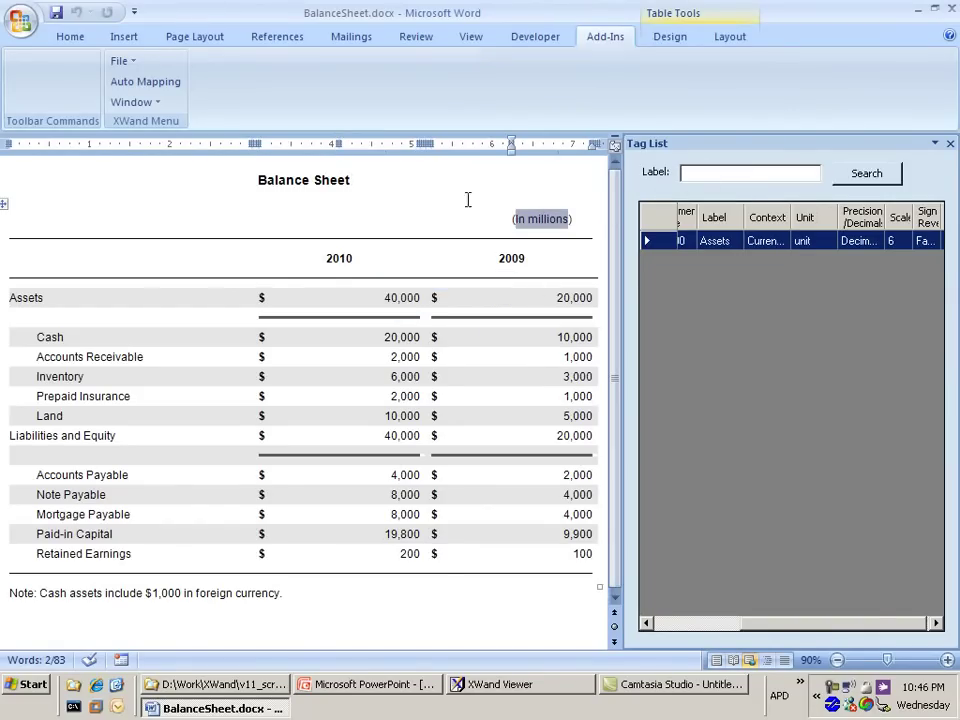
{"action": "left_click", "coordinate": [400, 298]}
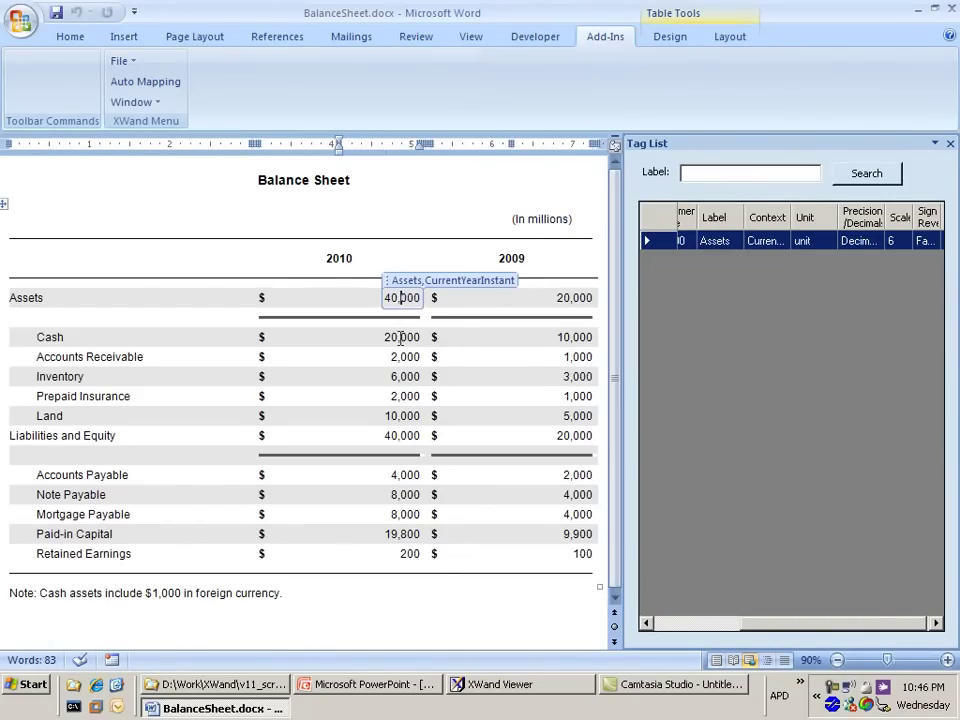
Step: Insert a tag on the 2010 Cash value using the Cash element, keeping the current context, unit and scale
{"action": "right_click", "coordinate": [401, 338]}
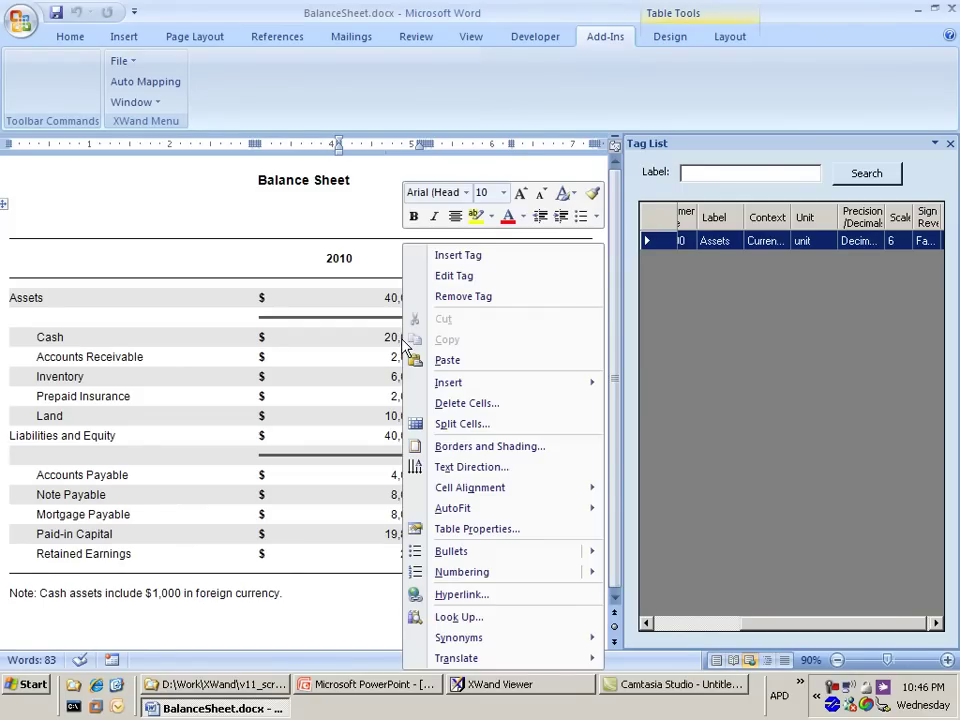
{"action": "left_click", "coordinate": [457, 257]}
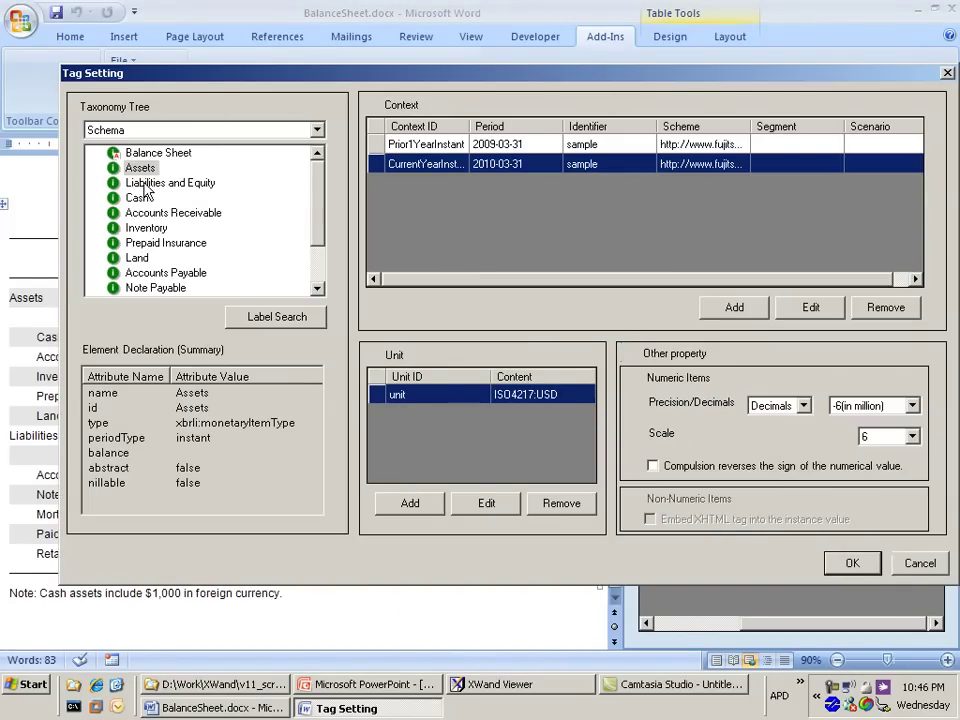
{"action": "left_click_drag", "start_coordinate": [193, 79], "coordinate": [252, 147]}
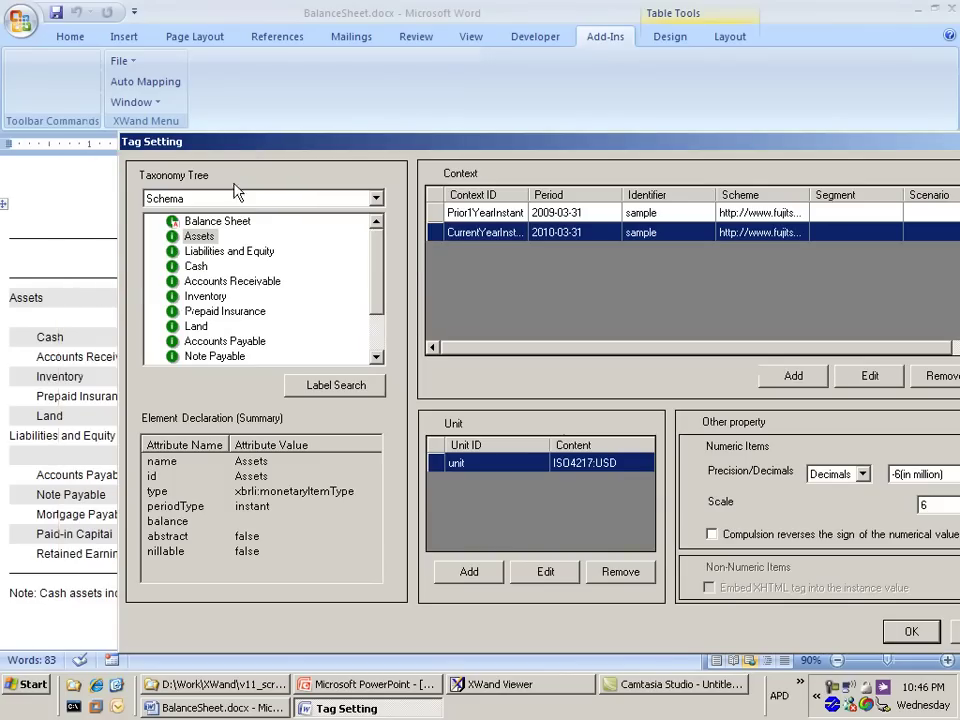
{"action": "left_click", "coordinate": [197, 266]}
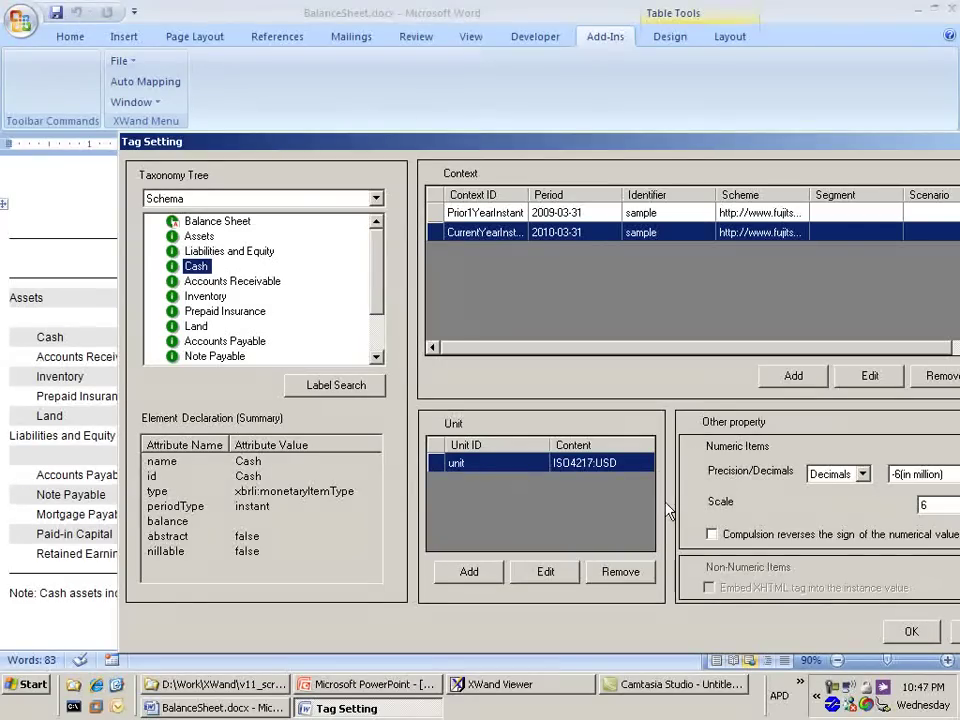
{"action": "left_click", "coordinate": [908, 628]}
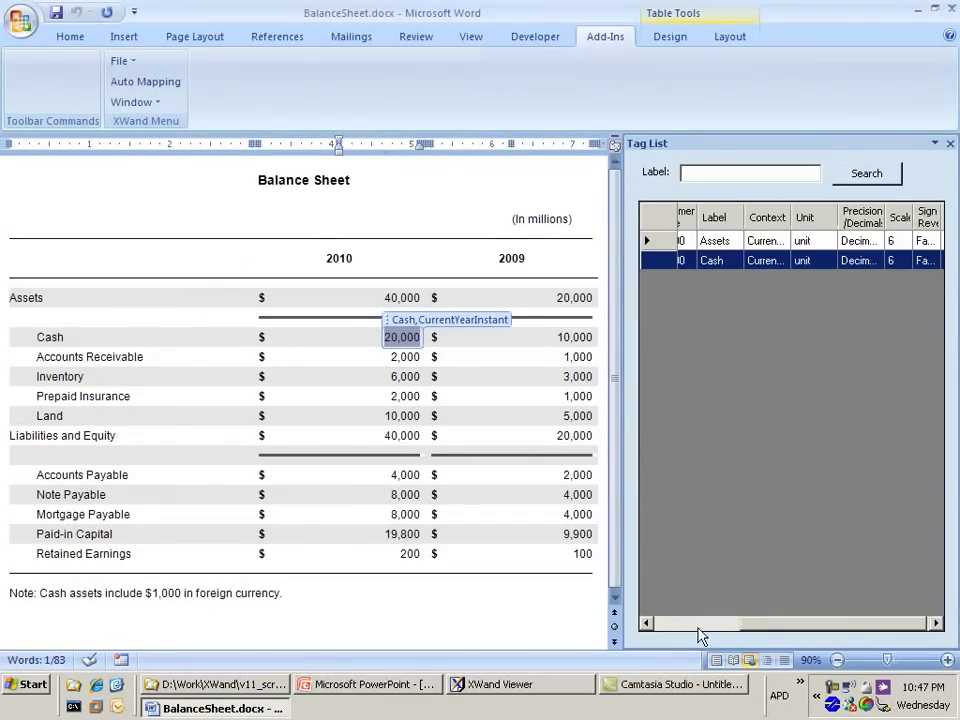
Step: Remove both the Assets and Cash tags from the tag list together
{"action": "left_click_drag", "start_coordinate": [700, 636], "coordinate": [688, 627]}
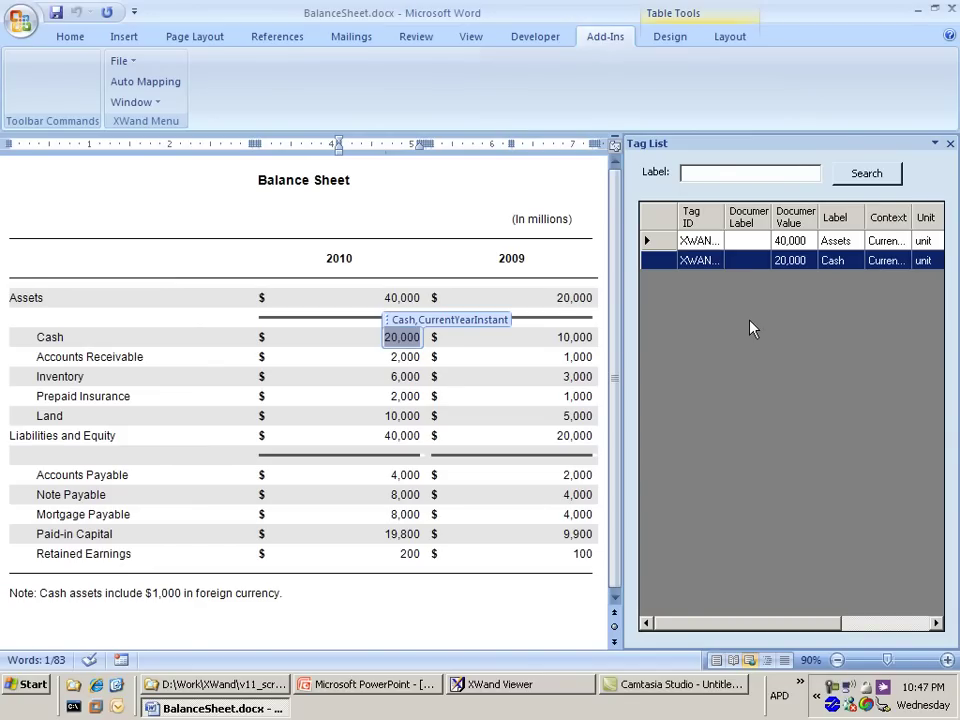
{"action": "left_click", "coordinate": [650, 242]}
{"action": "left_click", "coordinate": [650, 260], "text": "shift"}
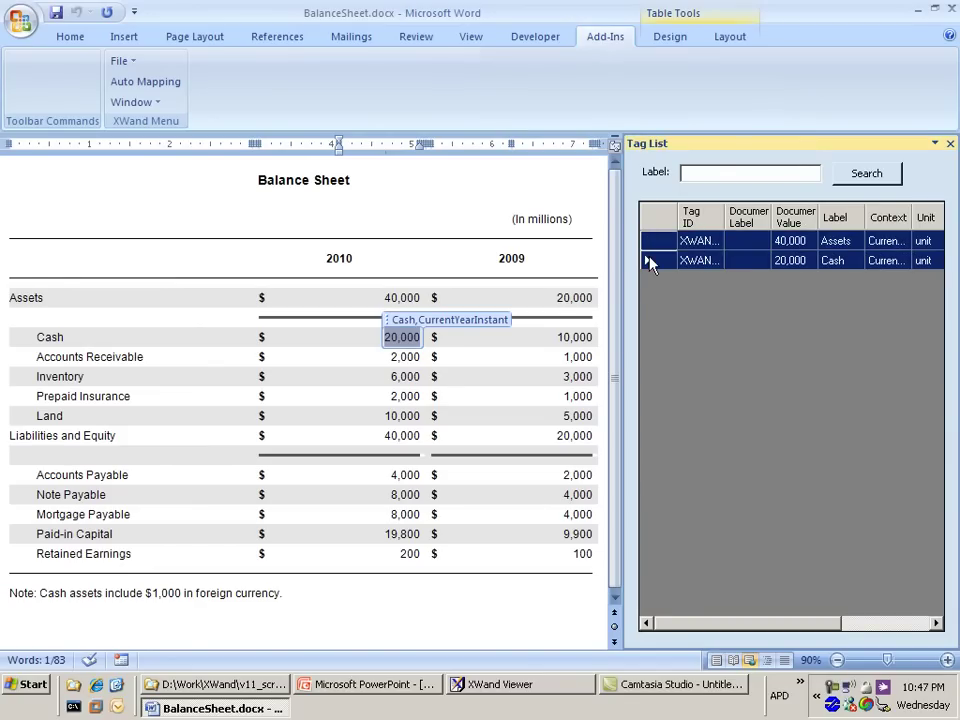
{"action": "right_click", "coordinate": [649, 259]}
{"action": "left_click", "coordinate": [700, 289]}
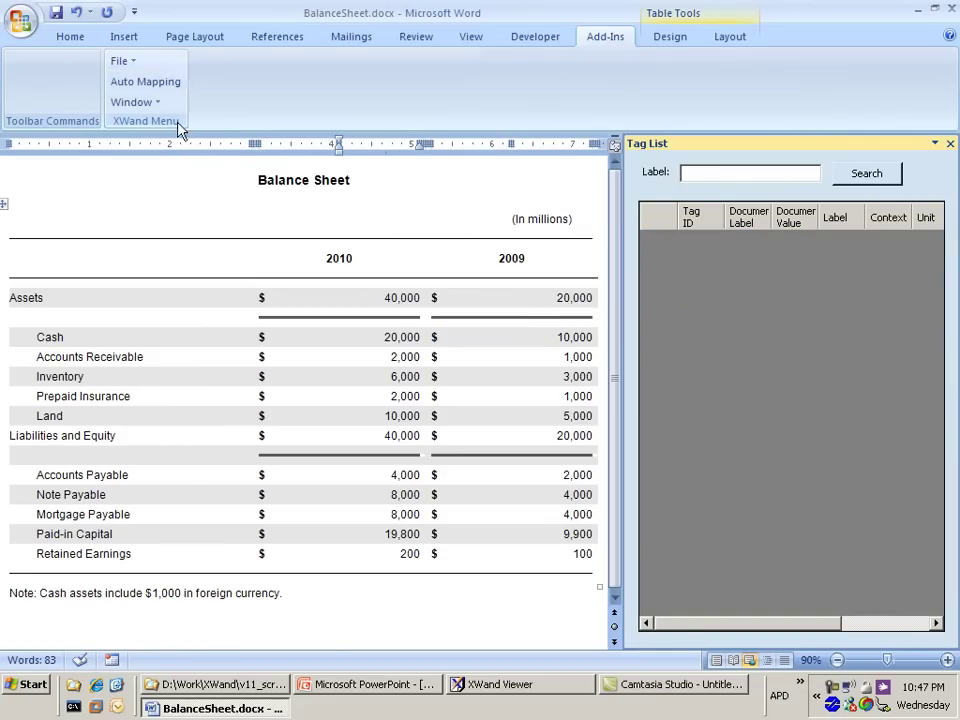
Step: Start Auto Mapping and put the label column marker on the Assets label, then continue to choosing the value column
{"action": "left_click", "coordinate": [143, 83]}
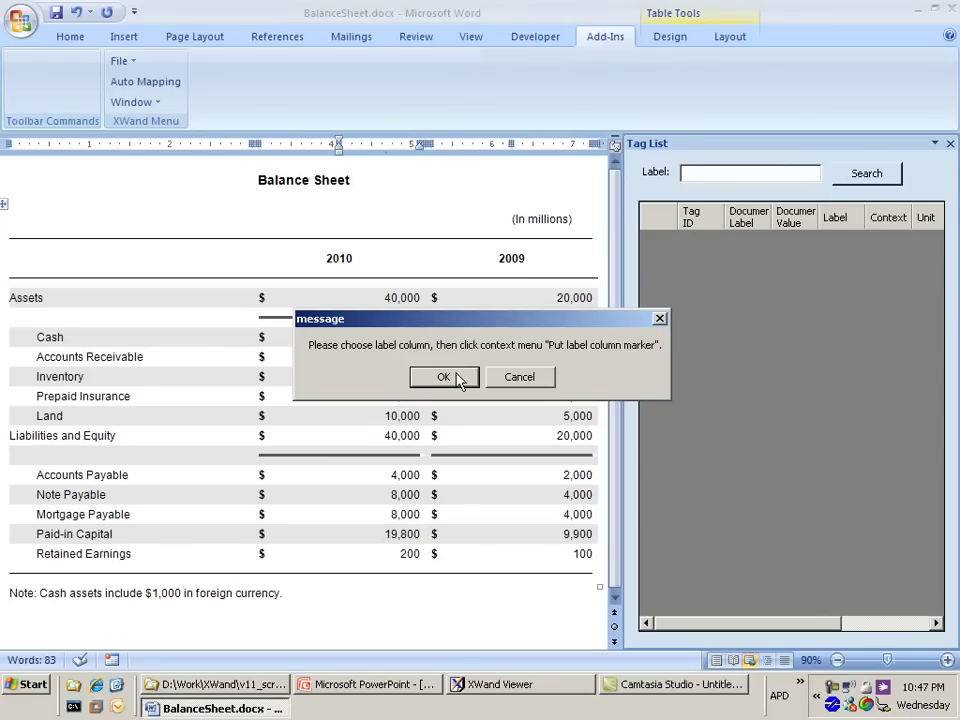
{"action": "left_click", "coordinate": [458, 379]}
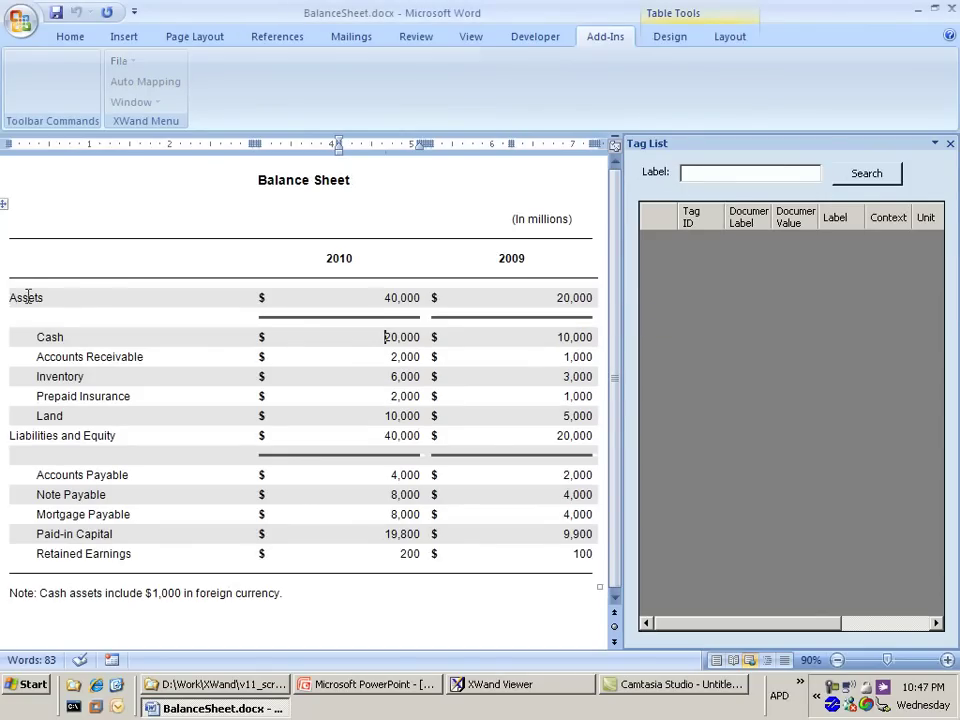
{"action": "right_click", "coordinate": [28, 298]}
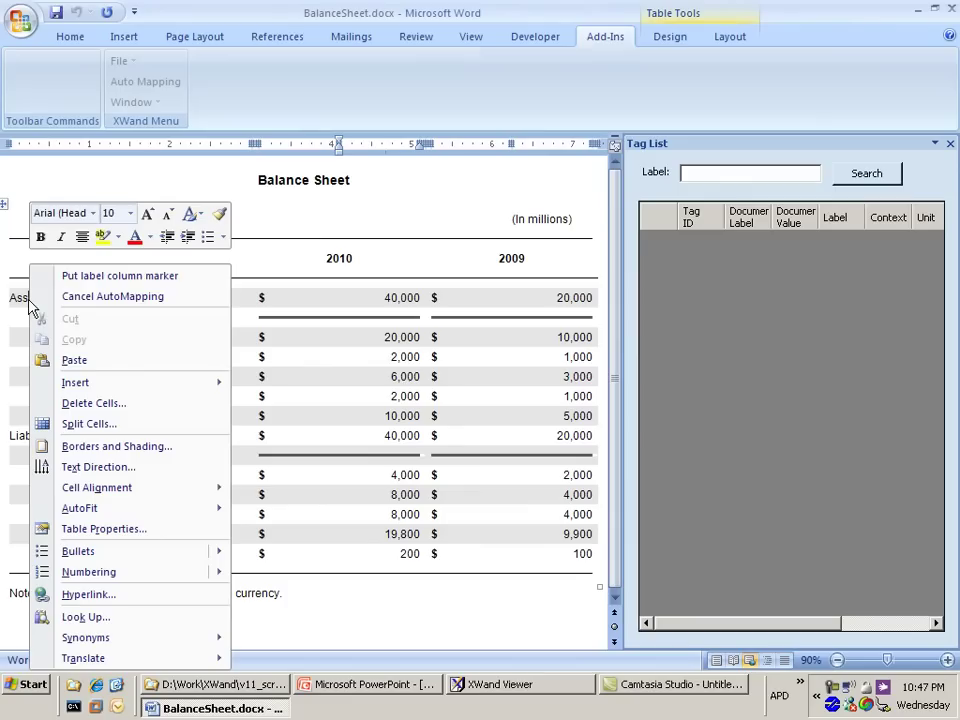
{"action": "left_click", "coordinate": [82, 276]}
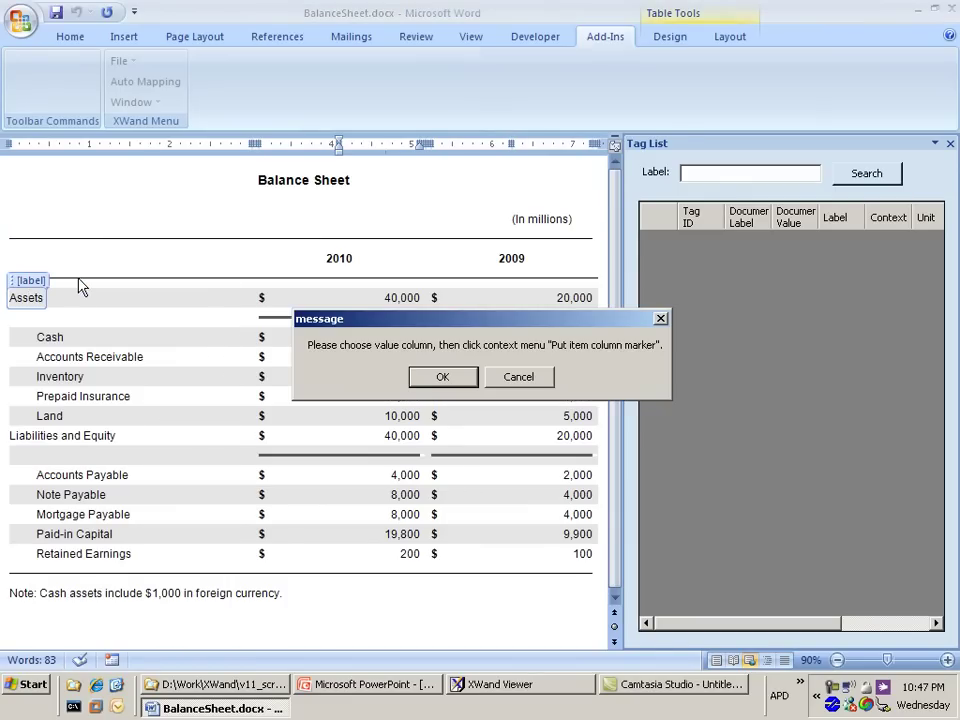
{"action": "left_click", "coordinate": [441, 378]}
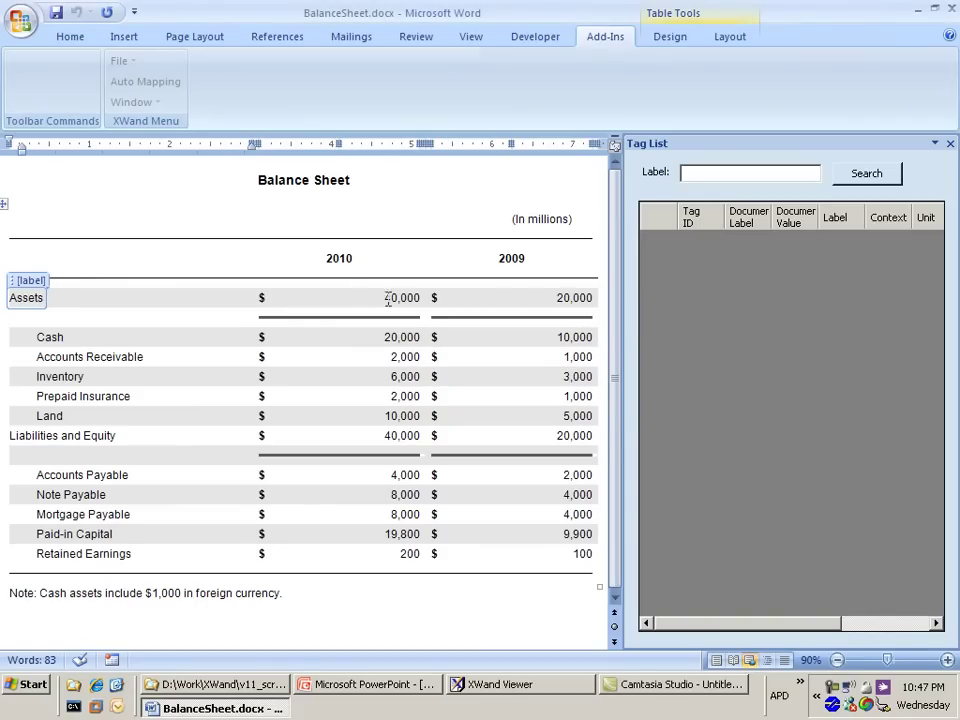
Step: Put the item column marker on the 2010 Assets value and auto-map the column with the CurrentYearInstant context and the ISO4217:USD unit
{"action": "right_click", "coordinate": [398, 298]}
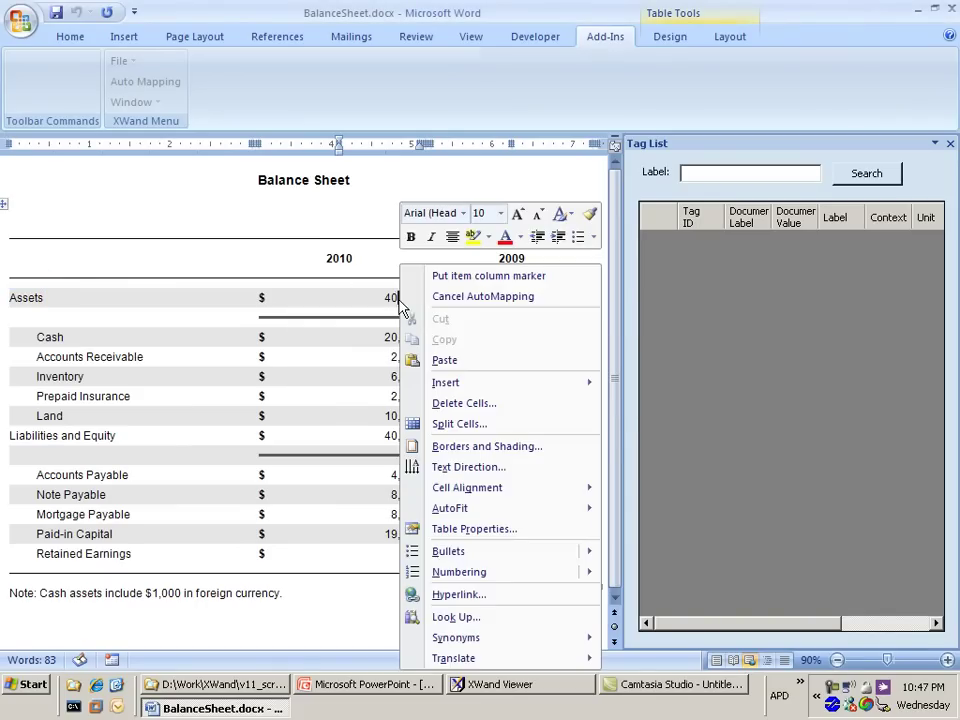
{"action": "left_click", "coordinate": [447, 278]}
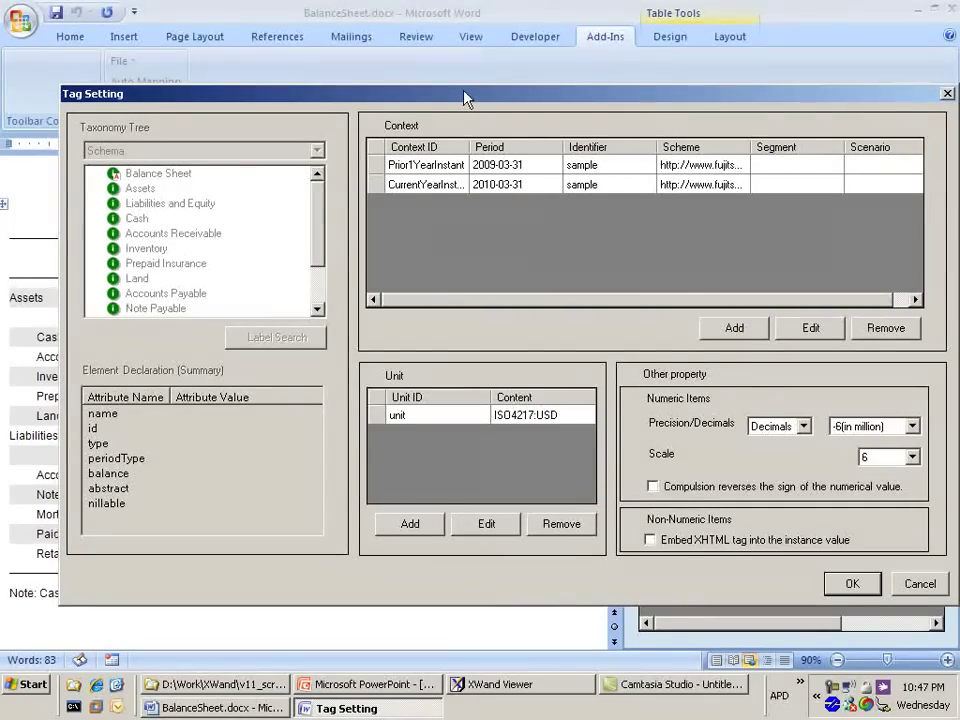
{"action": "left_click_drag", "start_coordinate": [465, 94], "coordinate": [421, 106]}
{"action": "left_click", "coordinate": [386, 196]}
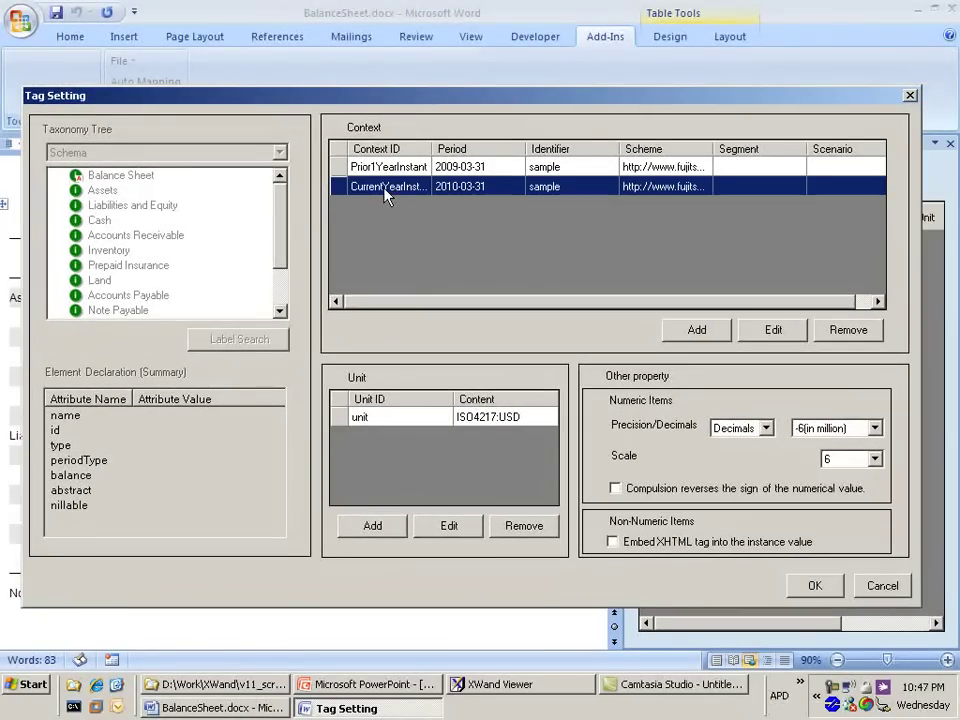
{"action": "left_click", "coordinate": [488, 418]}
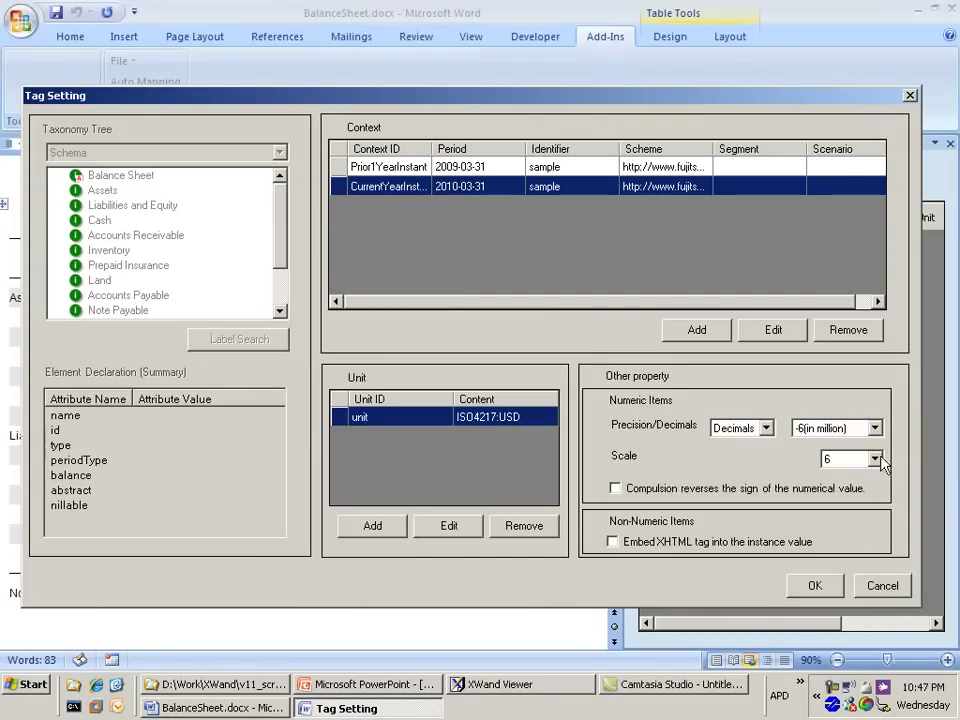
{"action": "left_click", "coordinate": [810, 585]}
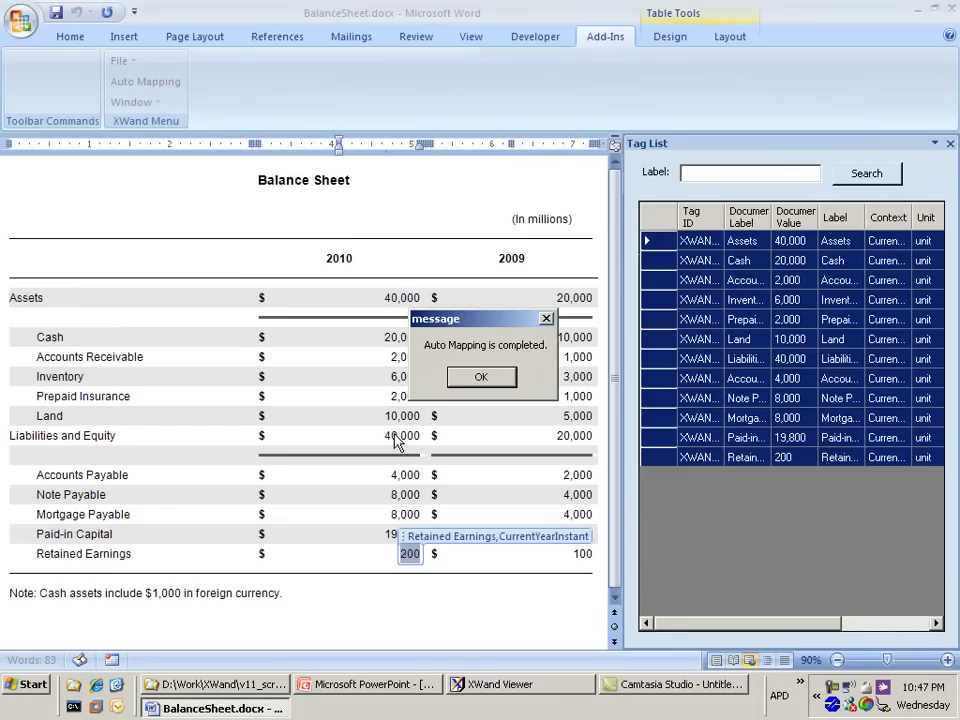
{"action": "left_click", "coordinate": [484, 377]}
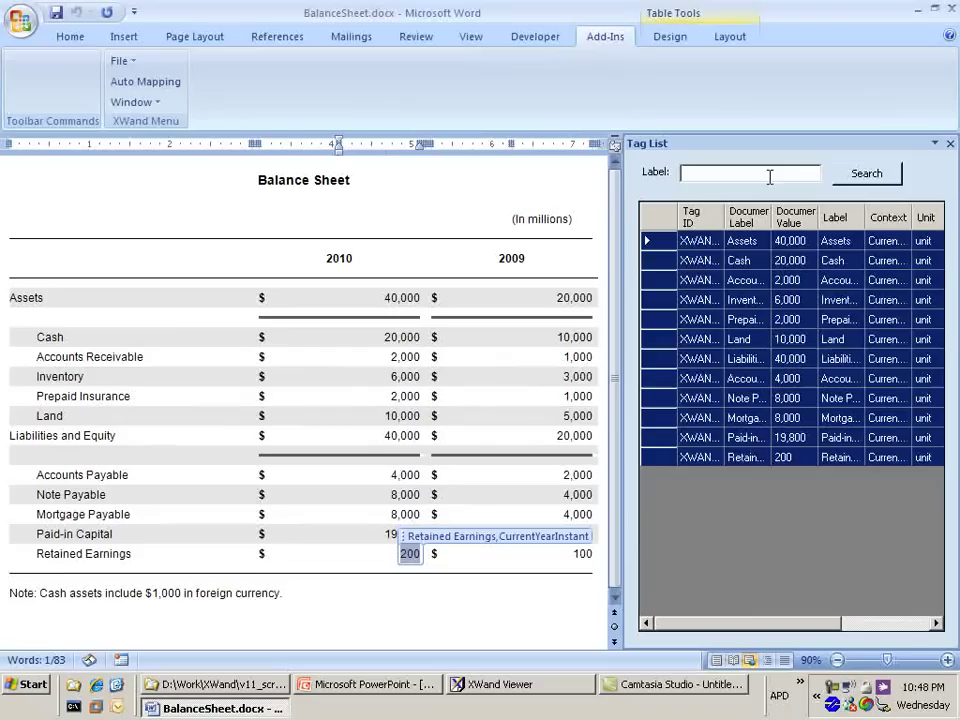
Step: Check the mapped tags on the 2010 Cash and Inventory values and compare them with the 2009 column
{"action": "left_click", "coordinate": [745, 262]}
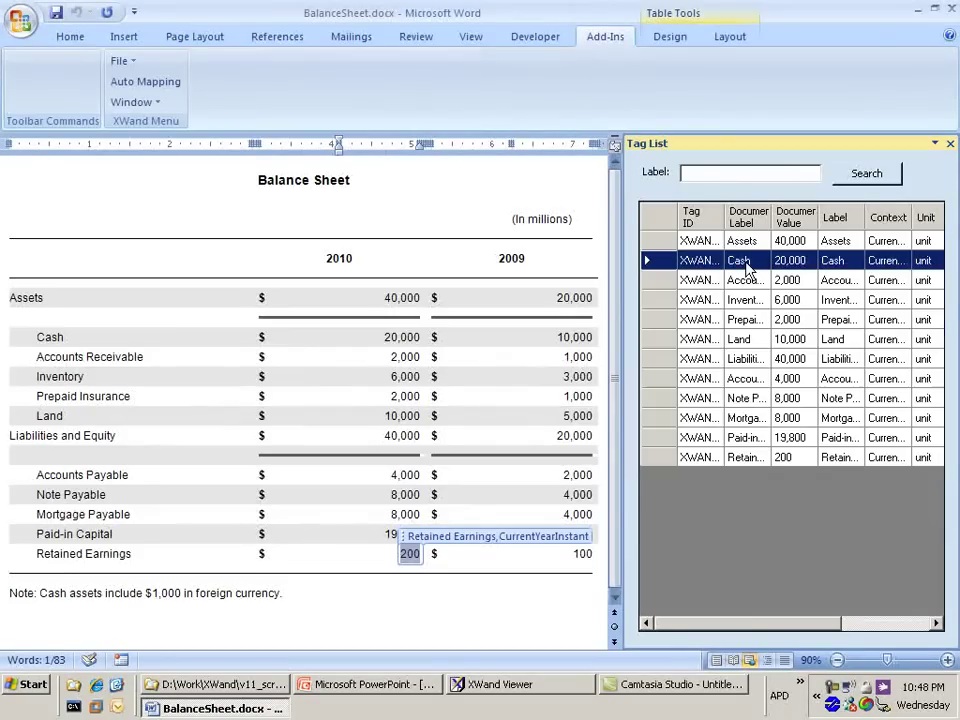
{"action": "left_click", "coordinate": [398, 339]}
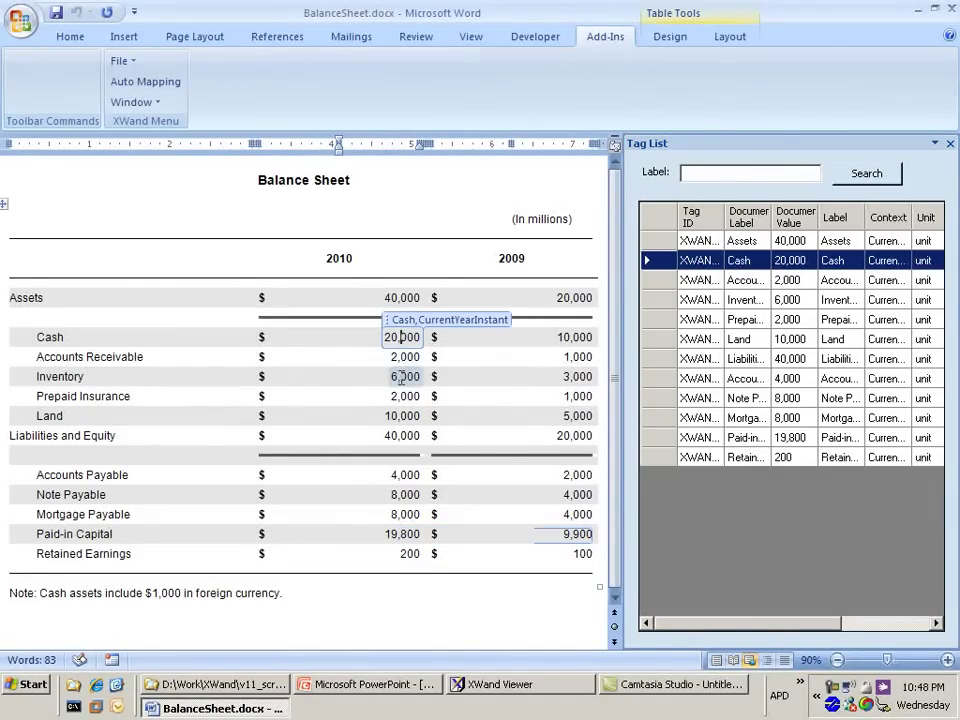
{"action": "left_click", "coordinate": [400, 377]}
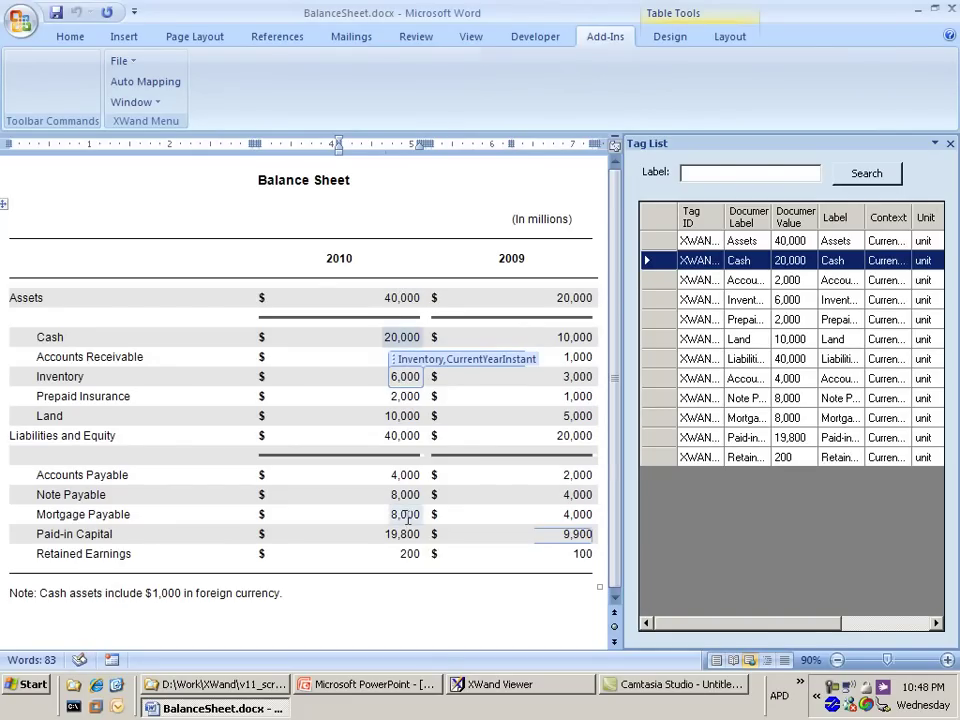
{"action": "left_click", "coordinate": [576, 297]}
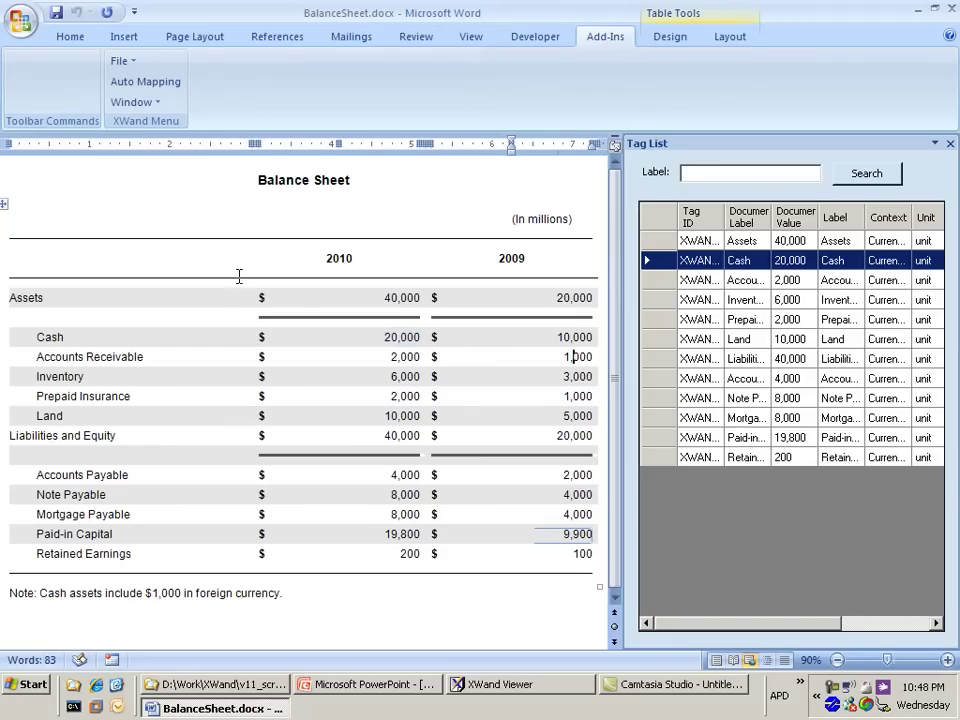
Step: Start Auto Mapping again and put the label column marker on the Assets label, continuing to the value column choice
{"action": "left_click", "coordinate": [125, 81]}
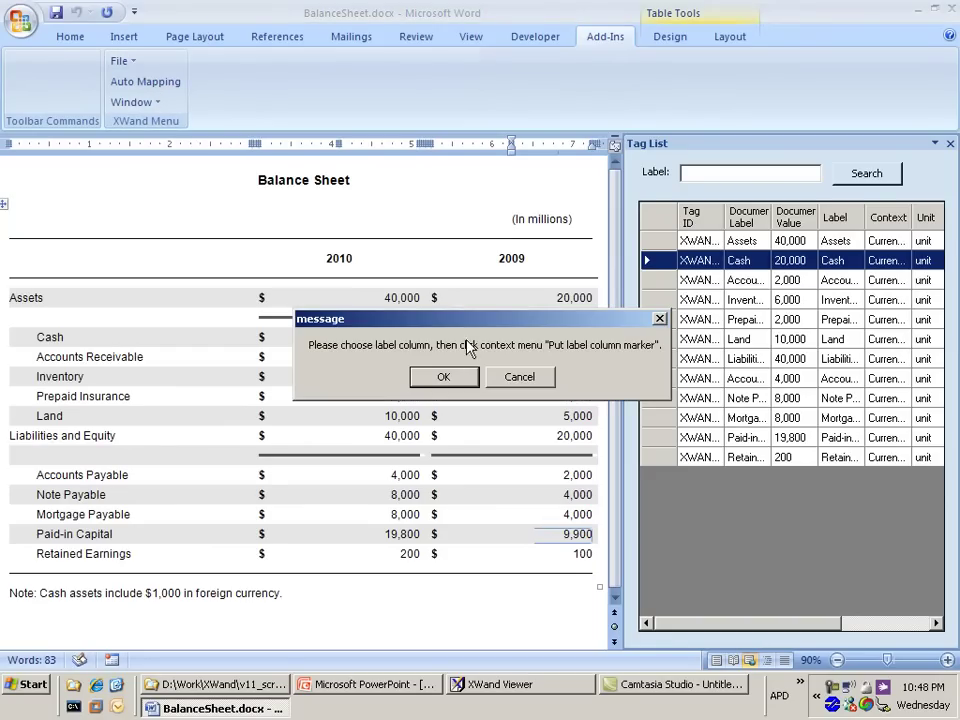
{"action": "left_click", "coordinate": [453, 384]}
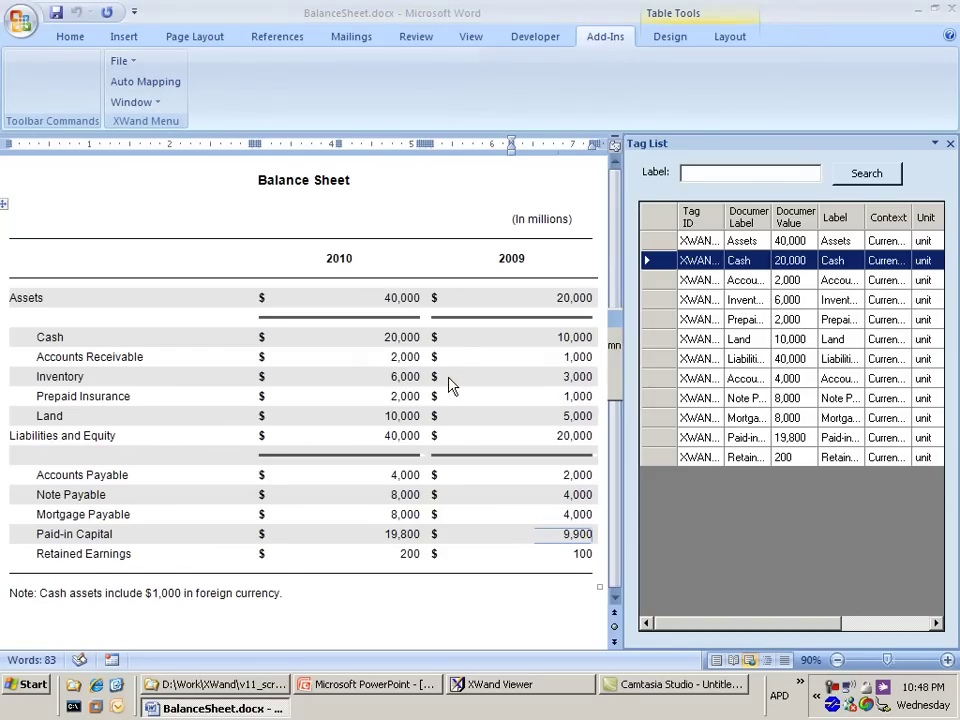
{"action": "right_click", "coordinate": [27, 291]}
{"action": "left_click", "coordinate": [112, 273]}
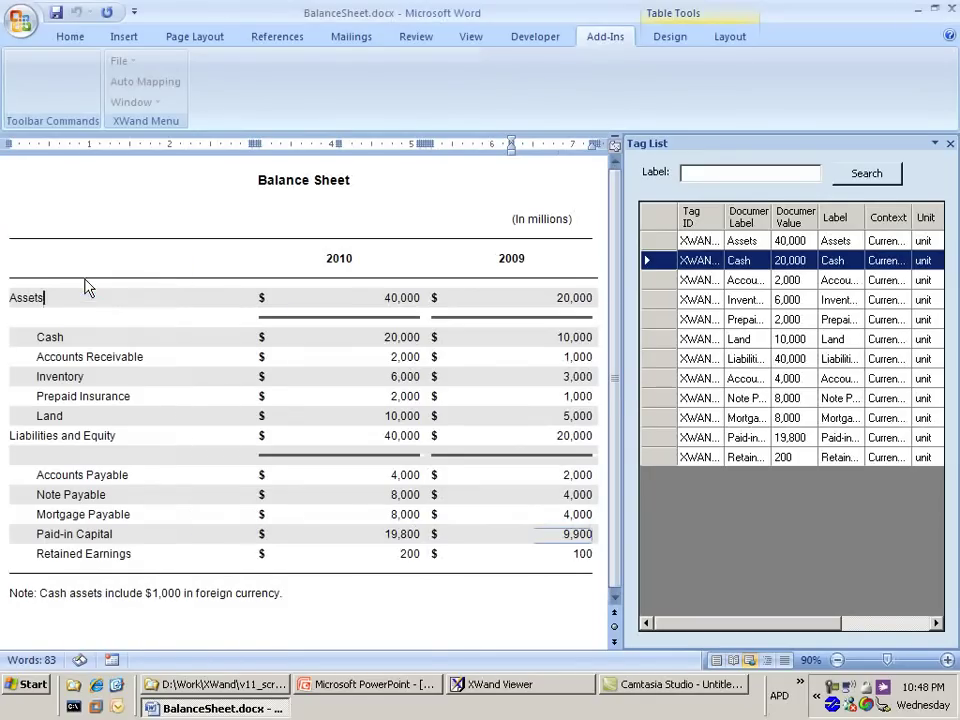
{"action": "left_click", "coordinate": [442, 377]}
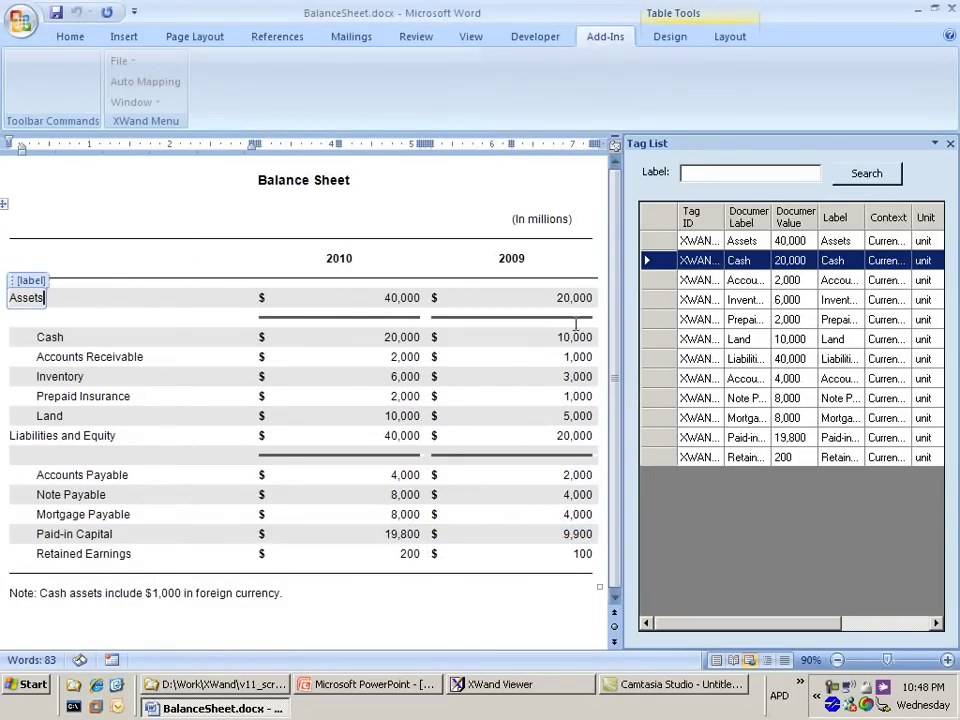
Step: Put the item column marker on the 2009 Assets value and auto-map the column with the Prior1YearInstant context and the ISO4217:USD unit
{"action": "right_click", "coordinate": [573, 292]}
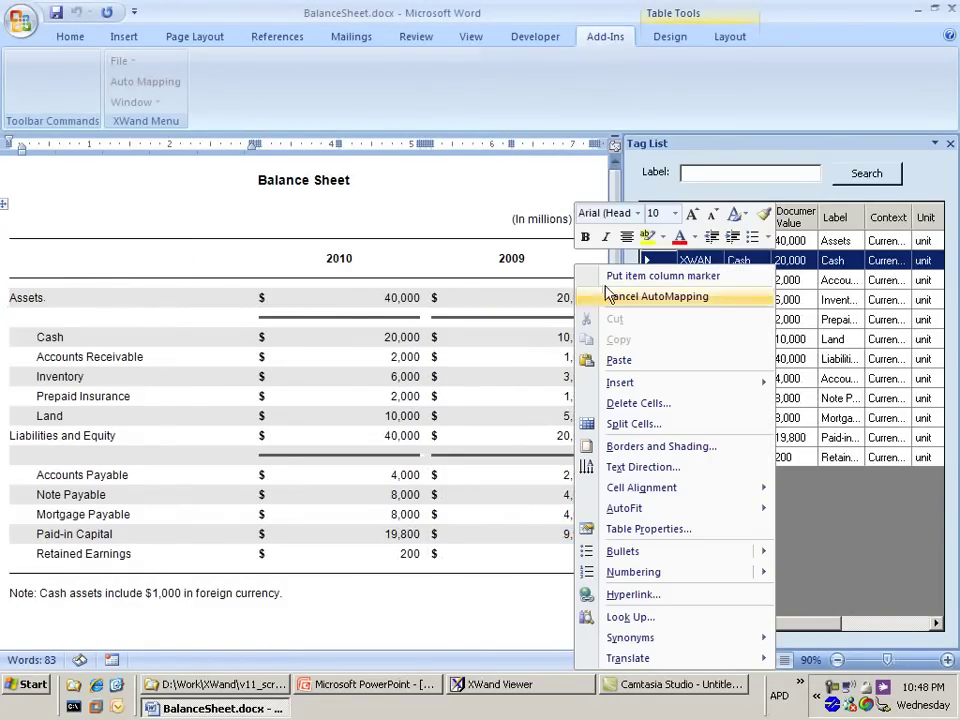
{"action": "left_click", "coordinate": [634, 276]}
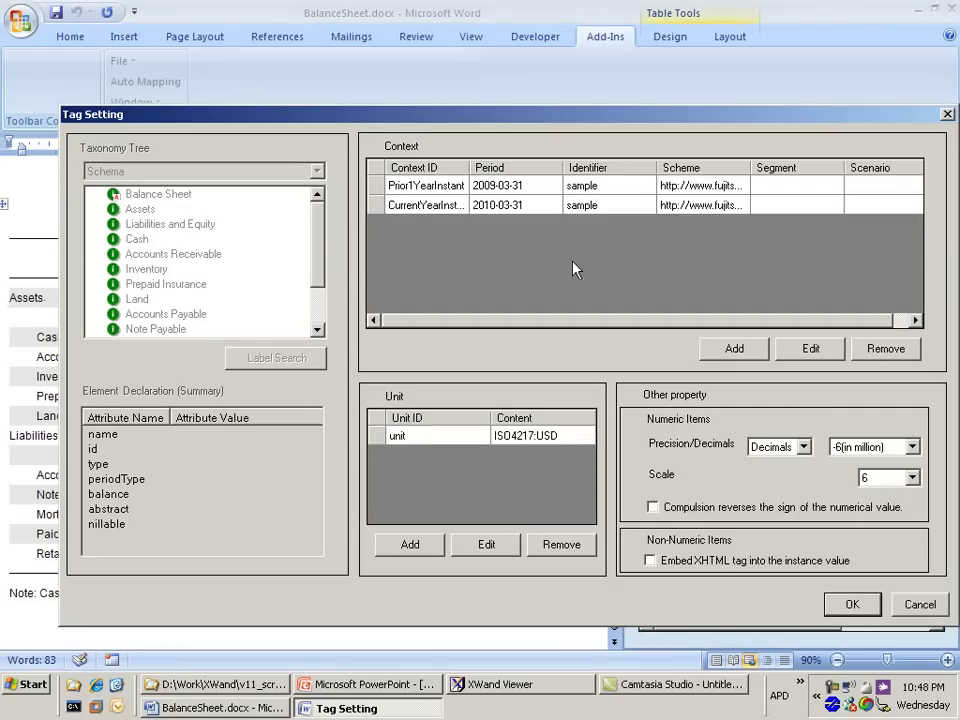
{"action": "left_click", "coordinate": [433, 187]}
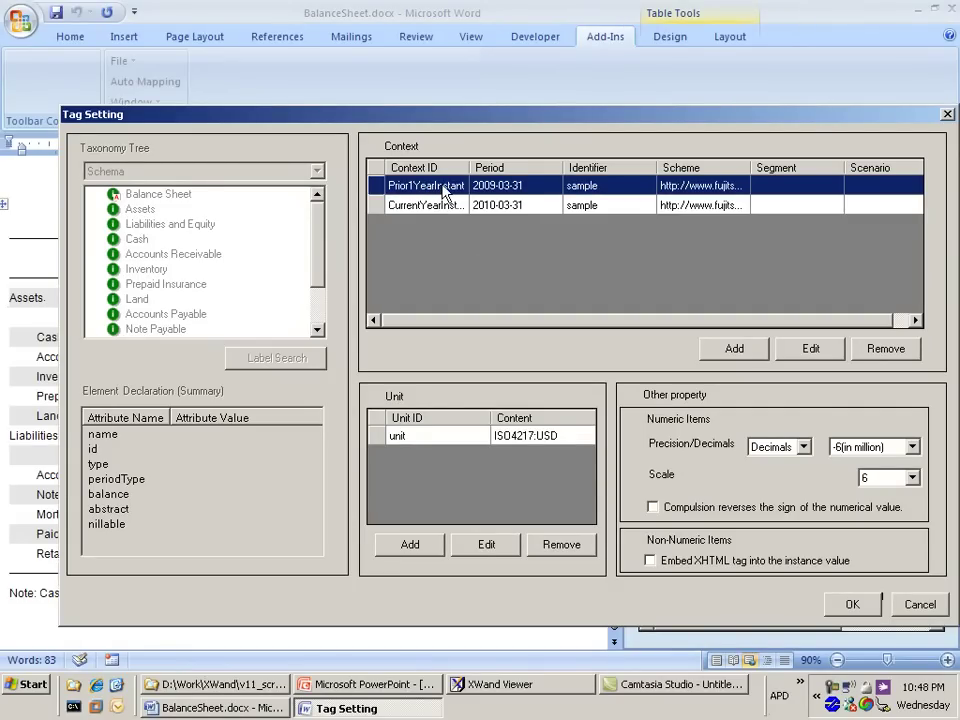
{"action": "left_click", "coordinate": [470, 438]}
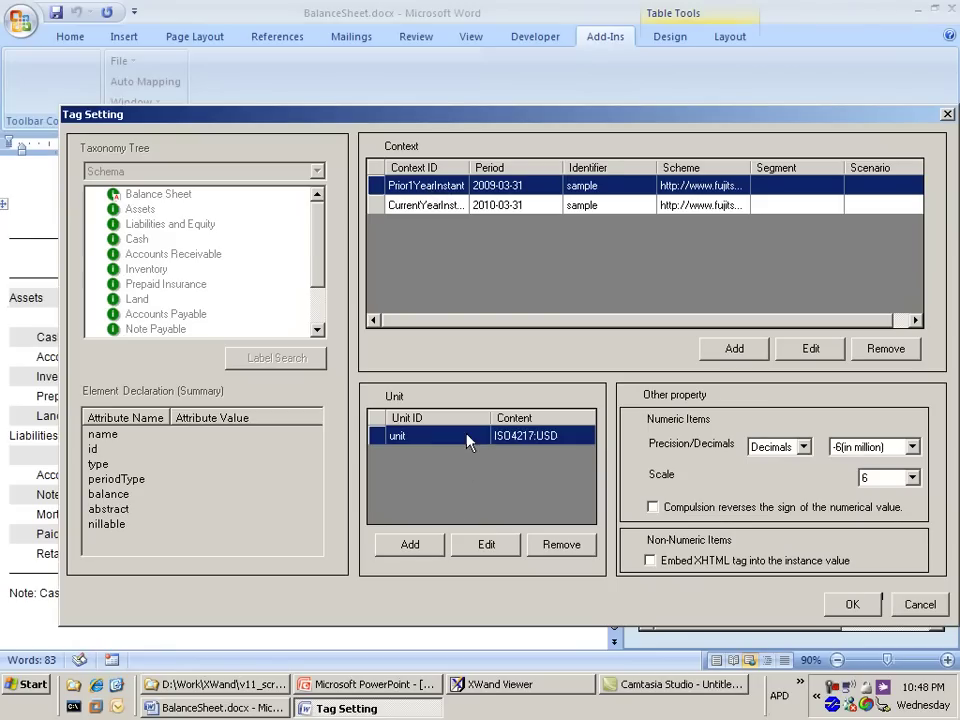
{"action": "left_click", "coordinate": [853, 605]}
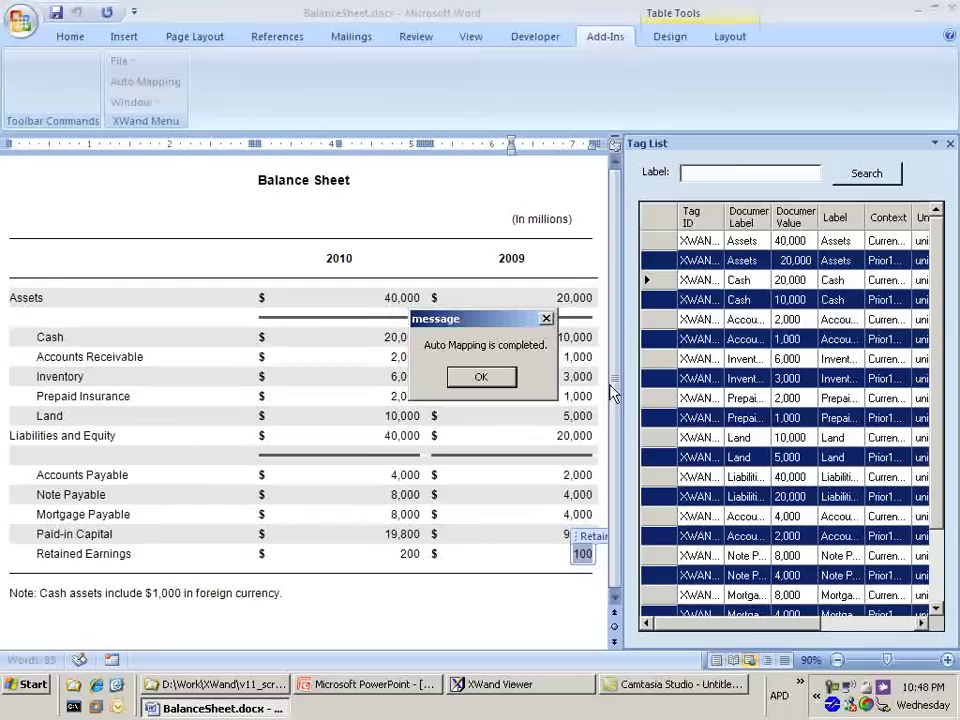
{"action": "left_click", "coordinate": [495, 385]}
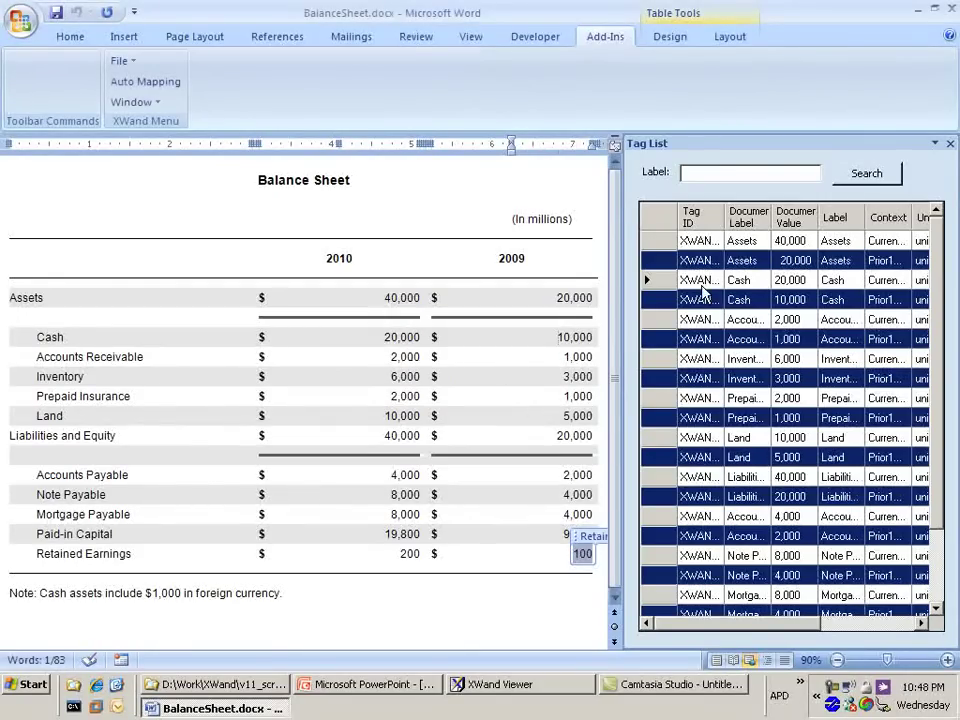
Step: Inspect the 2010 Cash tag in the tag list and in the document, temporarily widening the tag list
{"action": "left_click", "coordinate": [705, 280]}
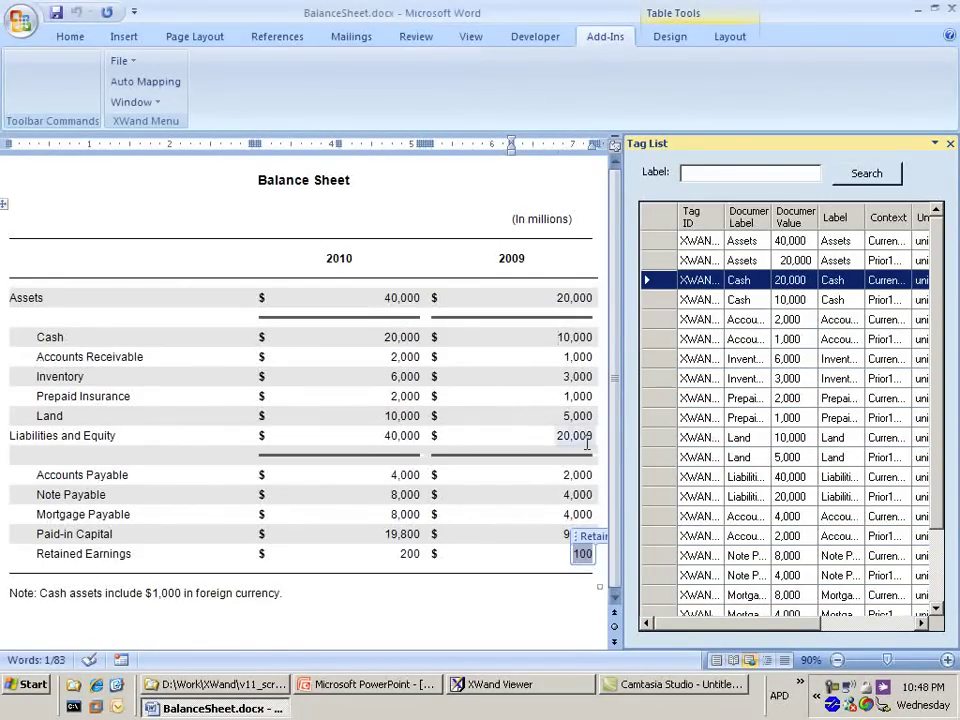
{"action": "left_click_drag", "start_coordinate": [622, 427], "coordinate": [579, 486]}
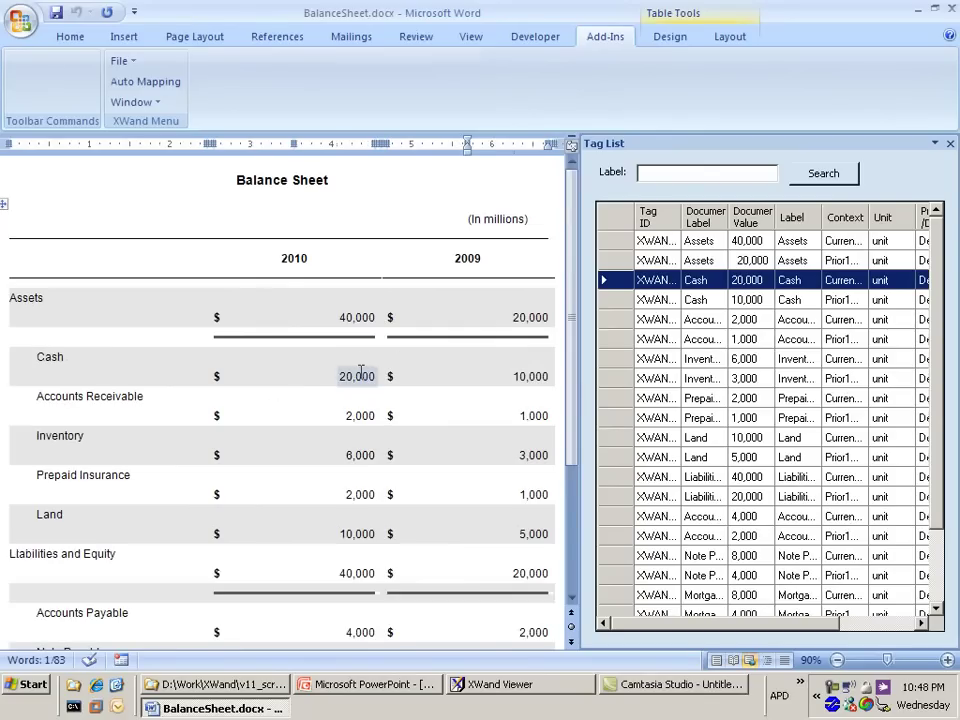
{"action": "left_click", "coordinate": [361, 375]}
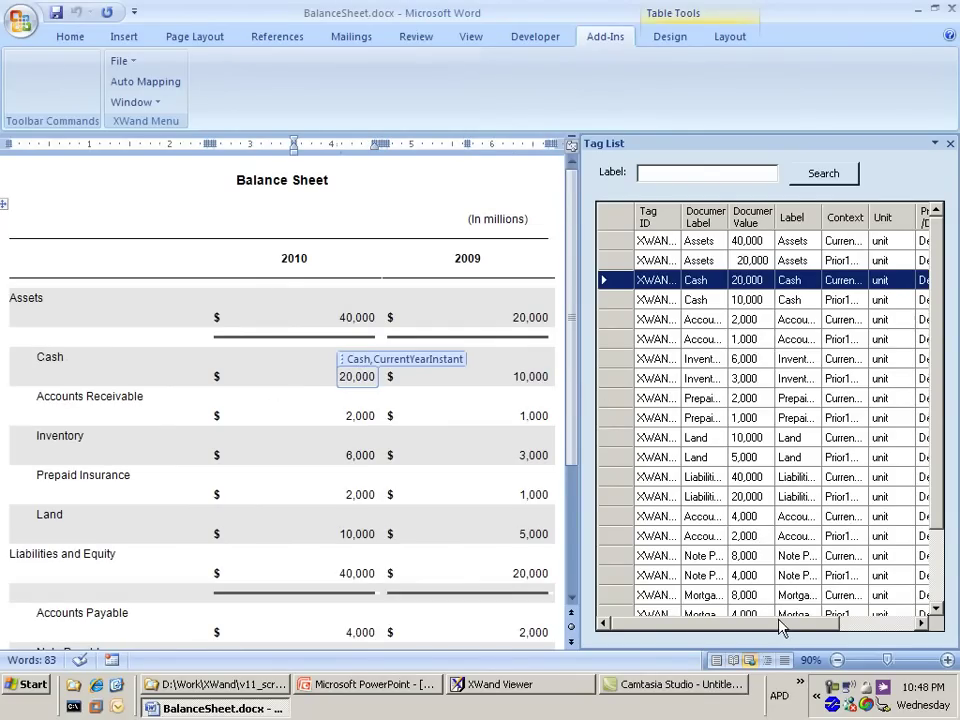
{"action": "mouse_move", "coordinate": [782, 622]}
{"action": "left_mouse_down"}
{"action": "mouse_move", "coordinate": [862, 617]}
{"action": "mouse_move", "coordinate": [765, 630]}
{"action": "left_mouse_up"}
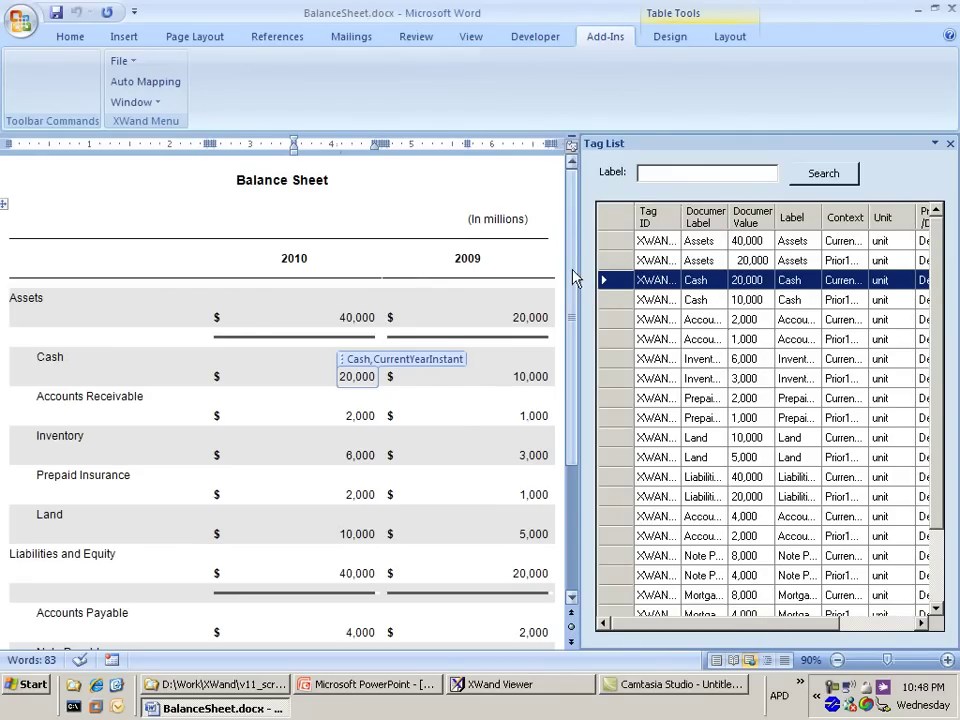
{"action": "left_click_drag", "start_coordinate": [580, 269], "coordinate": [642, 270]}
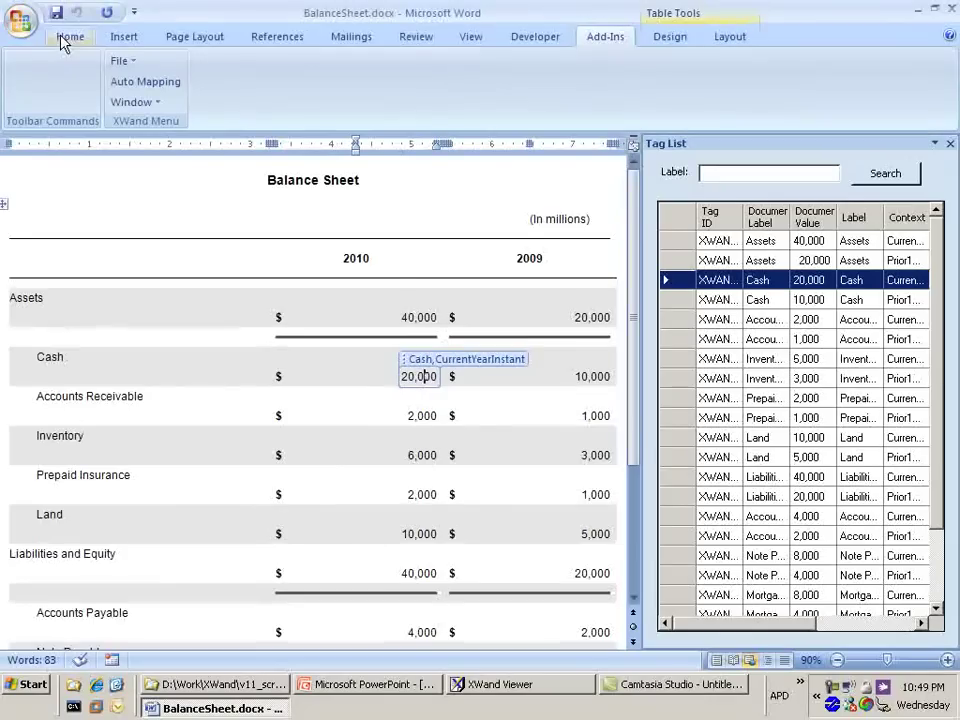
Step: Save a copy of the document as BalanceSheet_WithMapping.docx in the data folder
{"action": "left_click", "coordinate": [25, 27]}
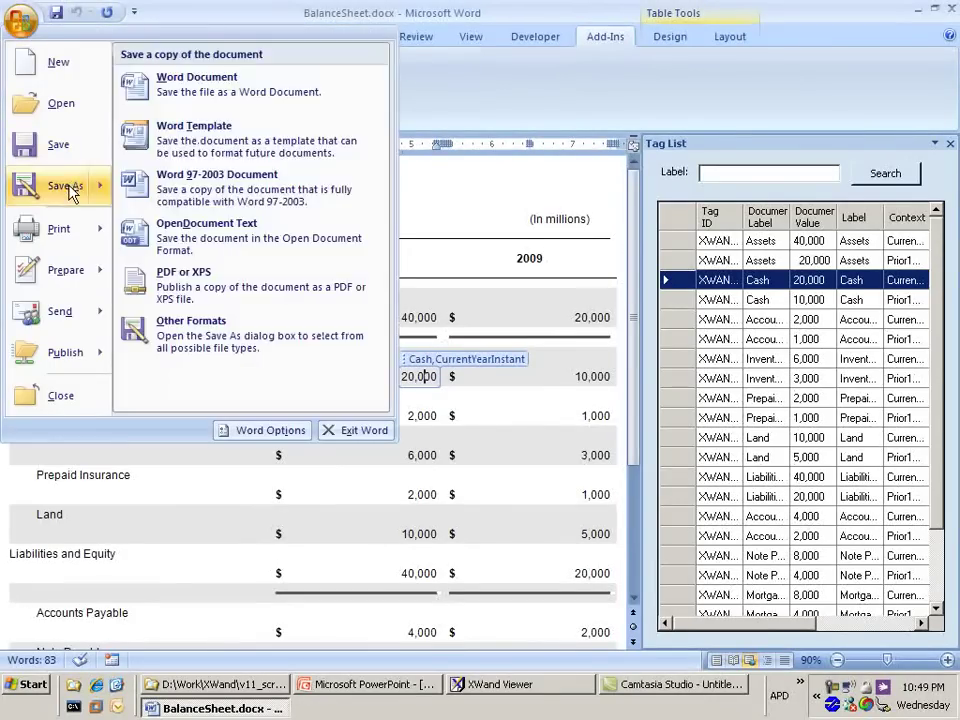
{"action": "left_click", "coordinate": [66, 186]}
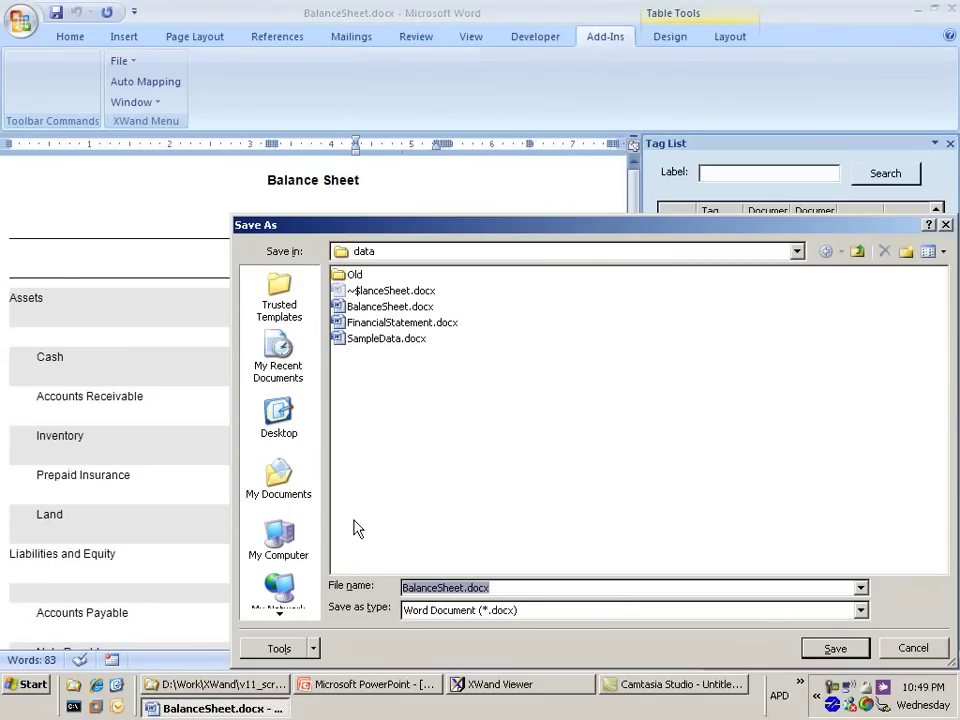
{"action": "key", "text": "End"}
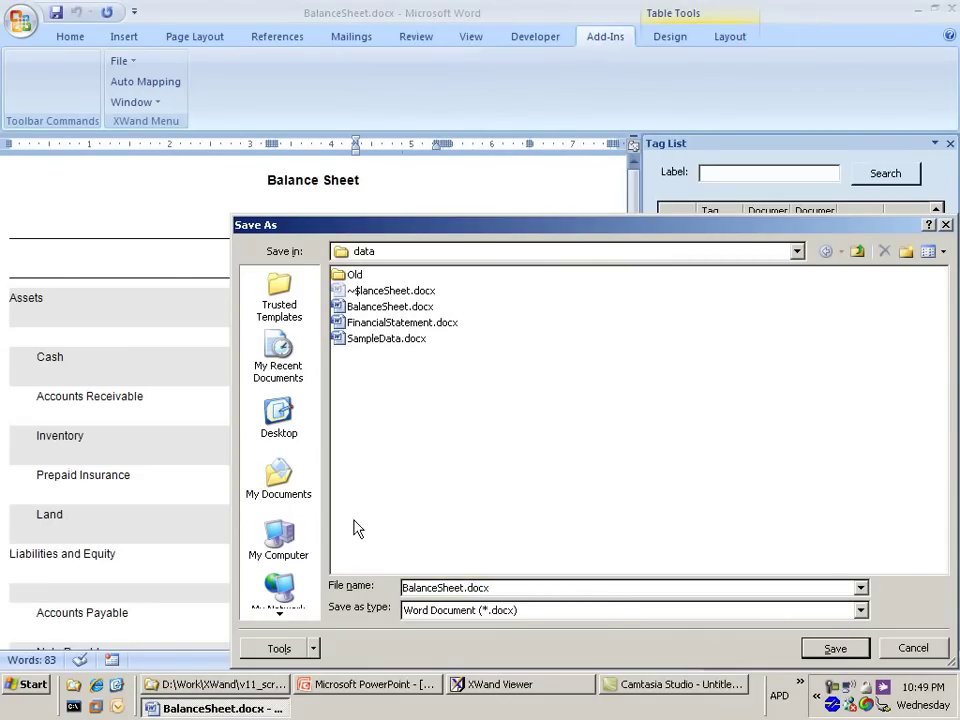
{"action": "type", "text": "_WIthMapping"}
{"action": "key", "text": "Return"}
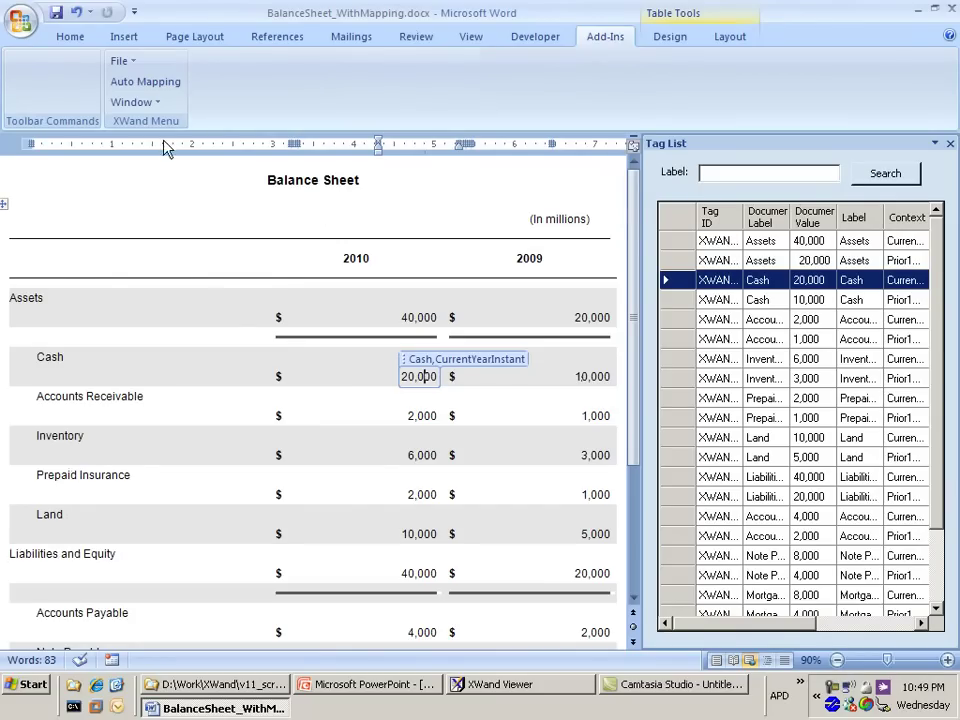
Step: Start exporting the XBRL instance and create and open a folder named Generated inside data as its destination
{"action": "left_click", "coordinate": [130, 64]}
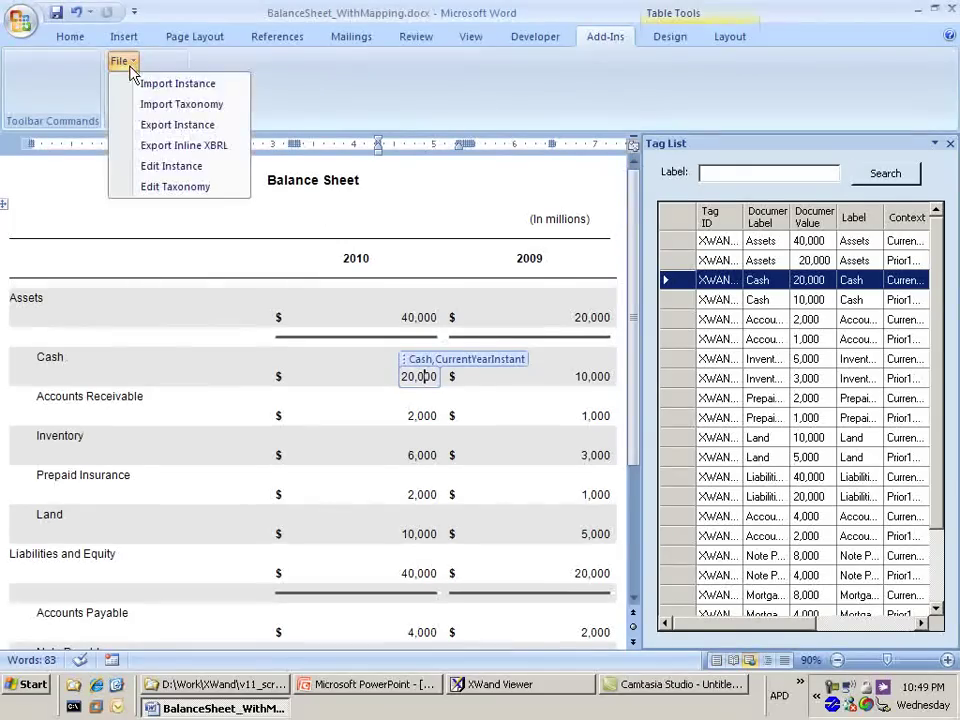
{"action": "left_click", "coordinate": [218, 131]}
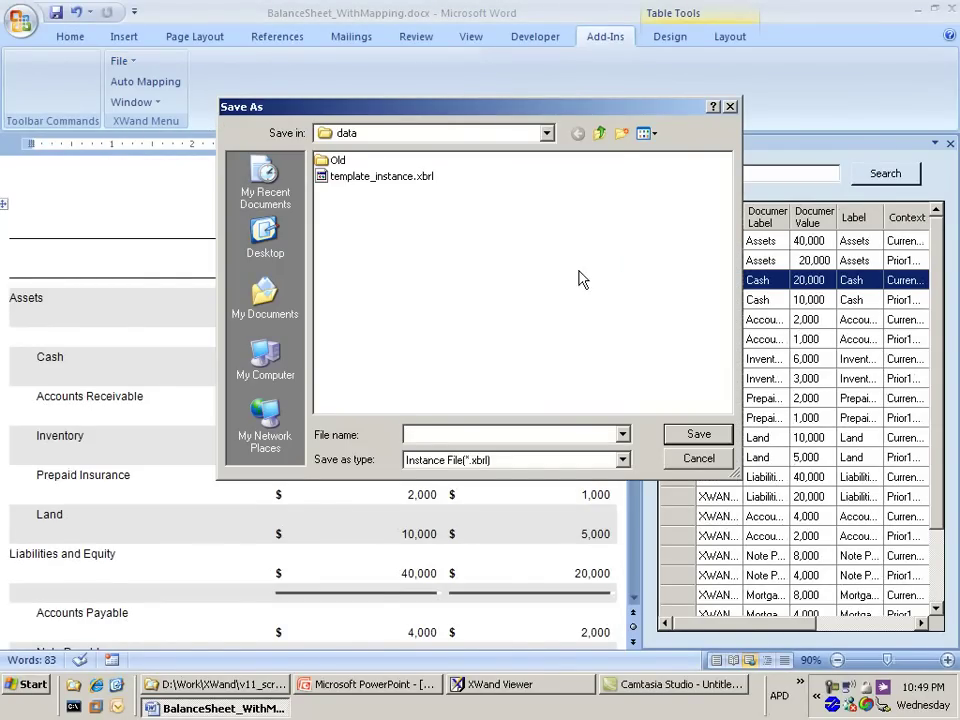
{"action": "left_click", "coordinate": [623, 134]}
{"action": "type", "text": "M"}
{"action": "type", "text": "Generated"}
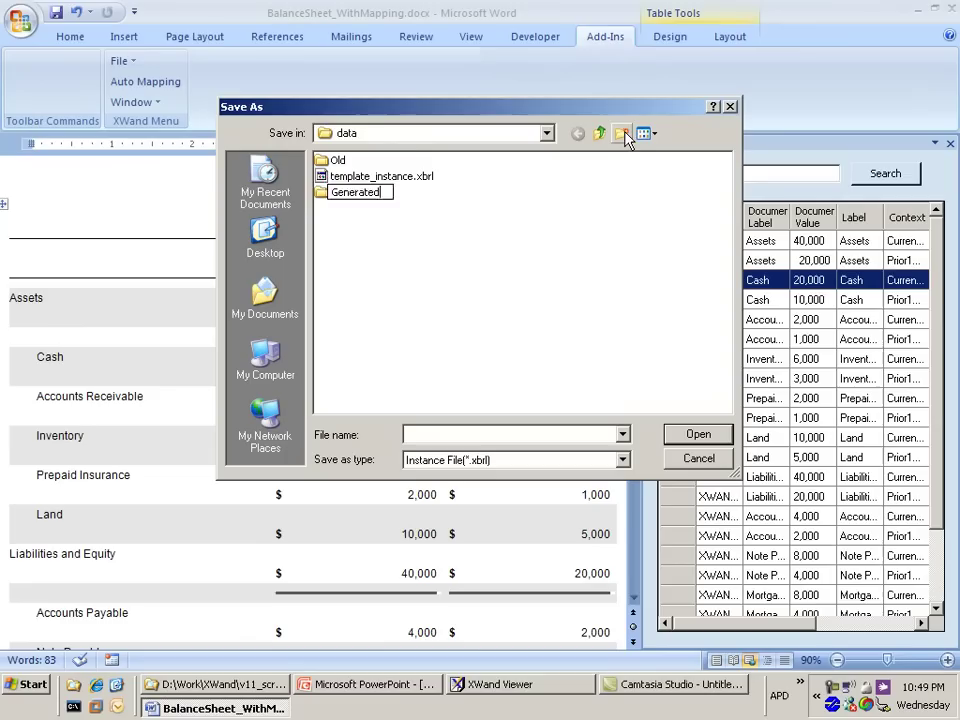
{"action": "key", "text": "Return"}
{"action": "double_click", "coordinate": [356, 193]}
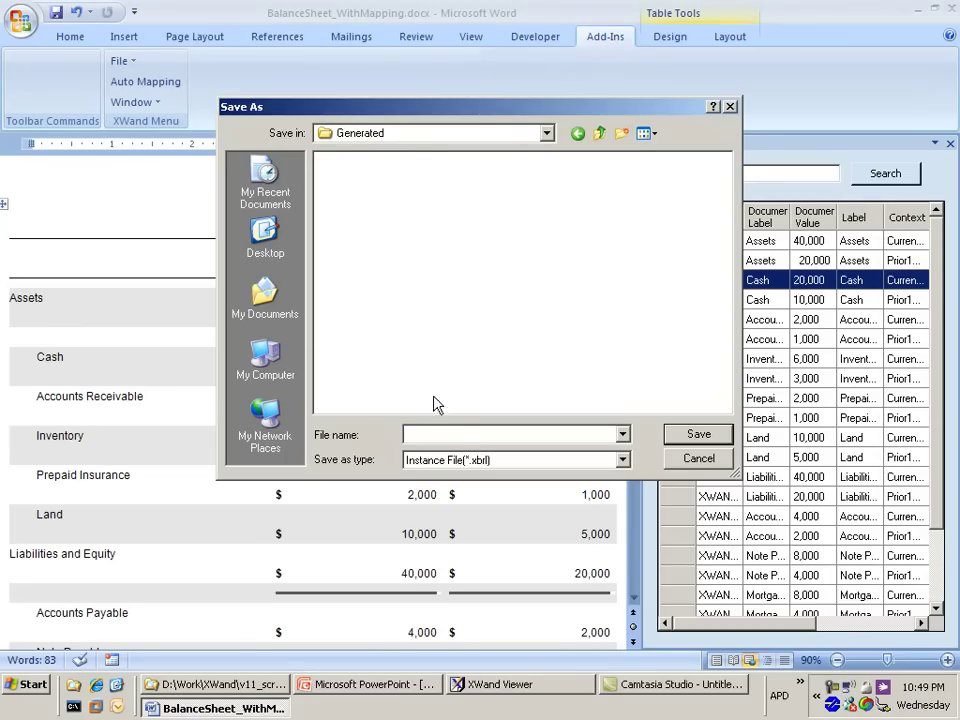
Step: Export the instance as MyBalanceSheetForSEC and close the export console
{"action": "left_click", "coordinate": [462, 436]}
{"action": "type", "text": "MyBalanceSheetForSEC"}
{"action": "left_click", "coordinate": [707, 435]}
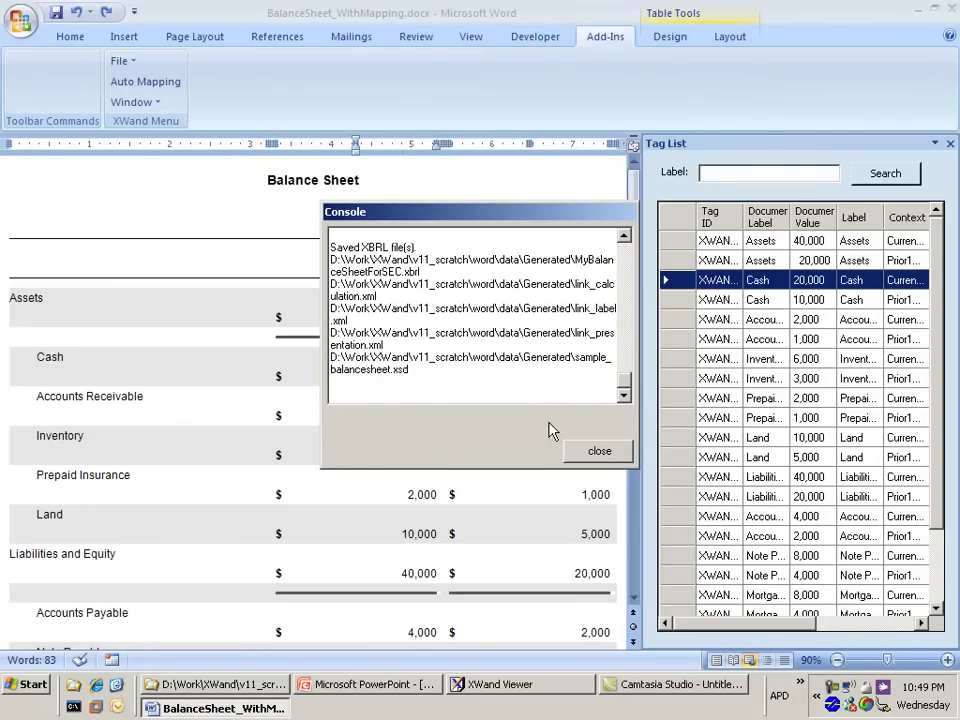
{"action": "left_click", "coordinate": [598, 452]}
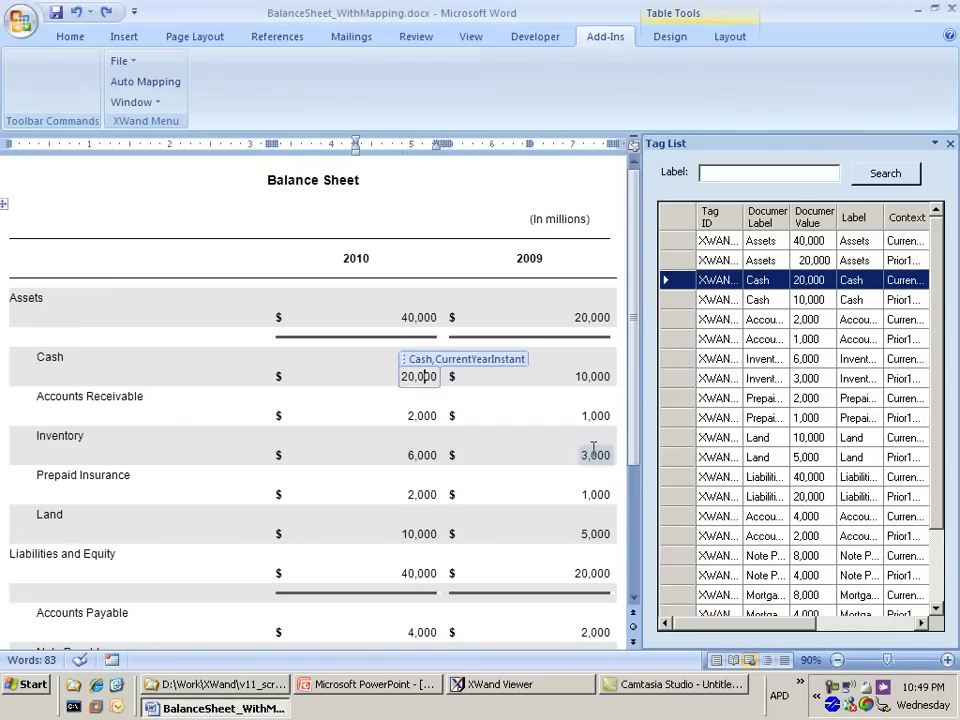
Step: In the file explorer, go to the Generated folder and open MyBalanceSheetForSEC.xbrl in XWand Viewer to review the exported instance
{"action": "left_click", "coordinate": [224, 690]}
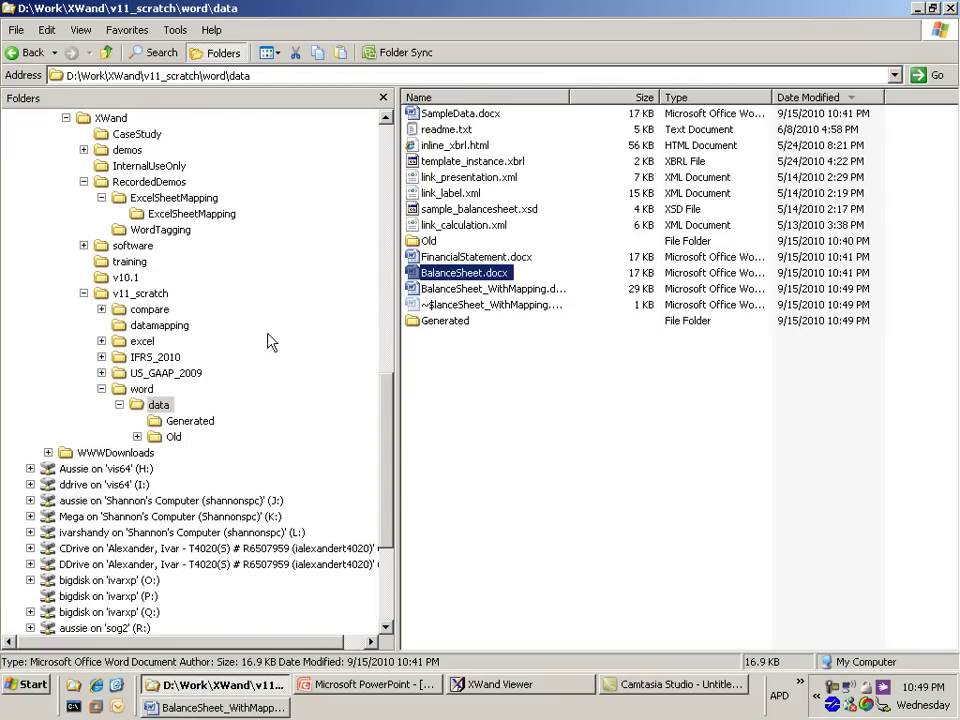
{"action": "left_click", "coordinate": [184, 424]}
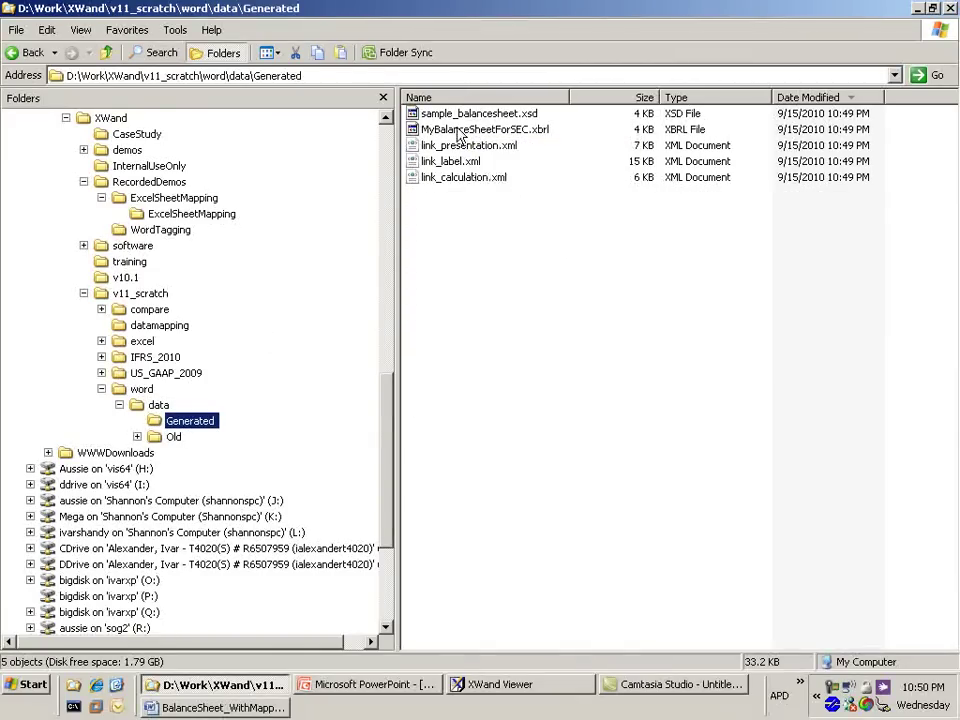
{"action": "left_click", "coordinate": [514, 129]}
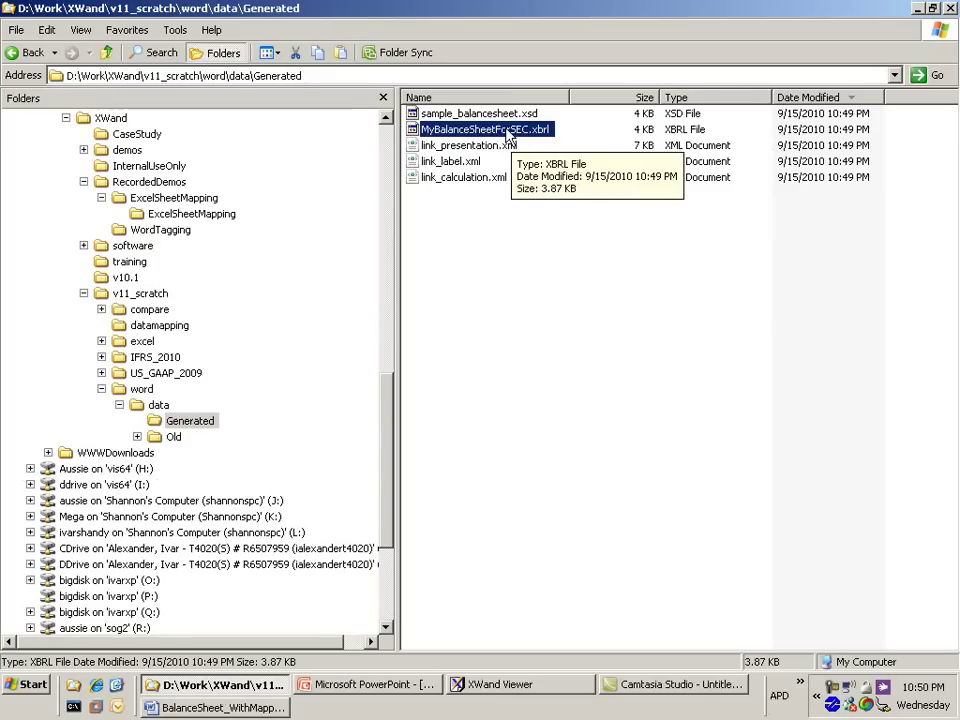
{"action": "left_click_drag", "start_coordinate": [508, 135], "coordinate": [459, 476]}
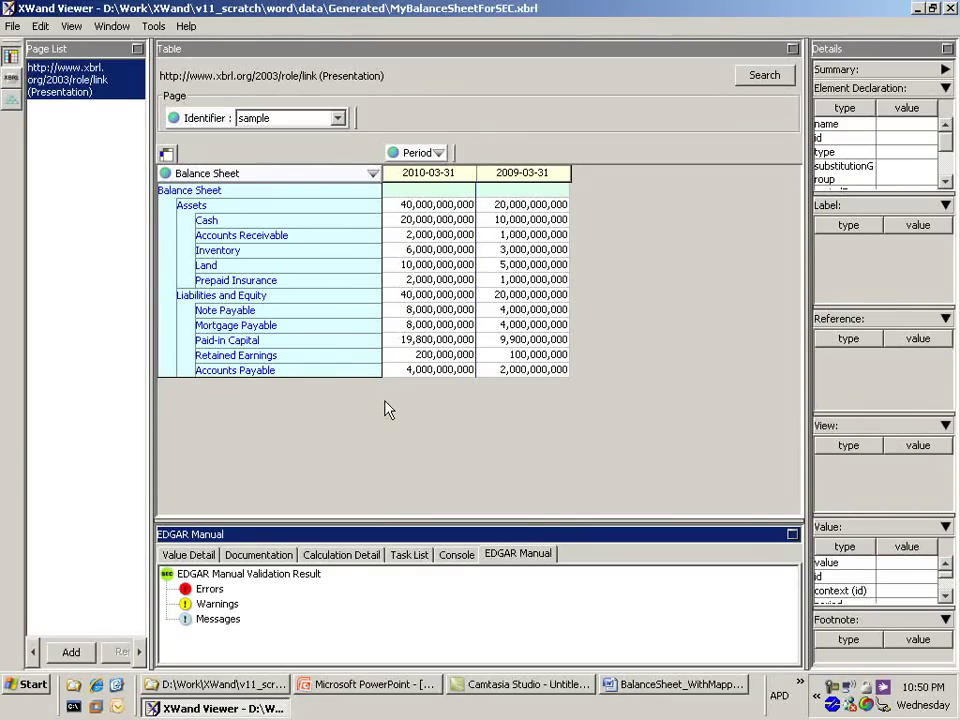
Step: Back in Word, tag the 1,000 amount in the foreign currency note with the Note element and the CurrentYearInstant context
{"action": "left_click", "coordinate": [657, 690]}
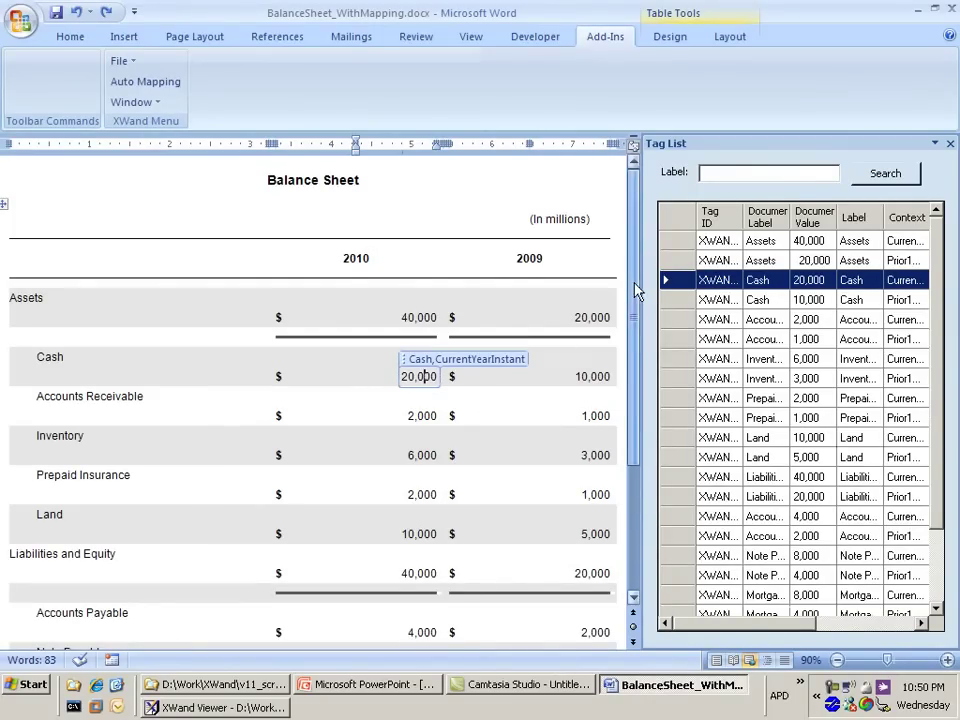
{"action": "left_click_drag", "start_coordinate": [636, 290], "coordinate": [633, 465]}
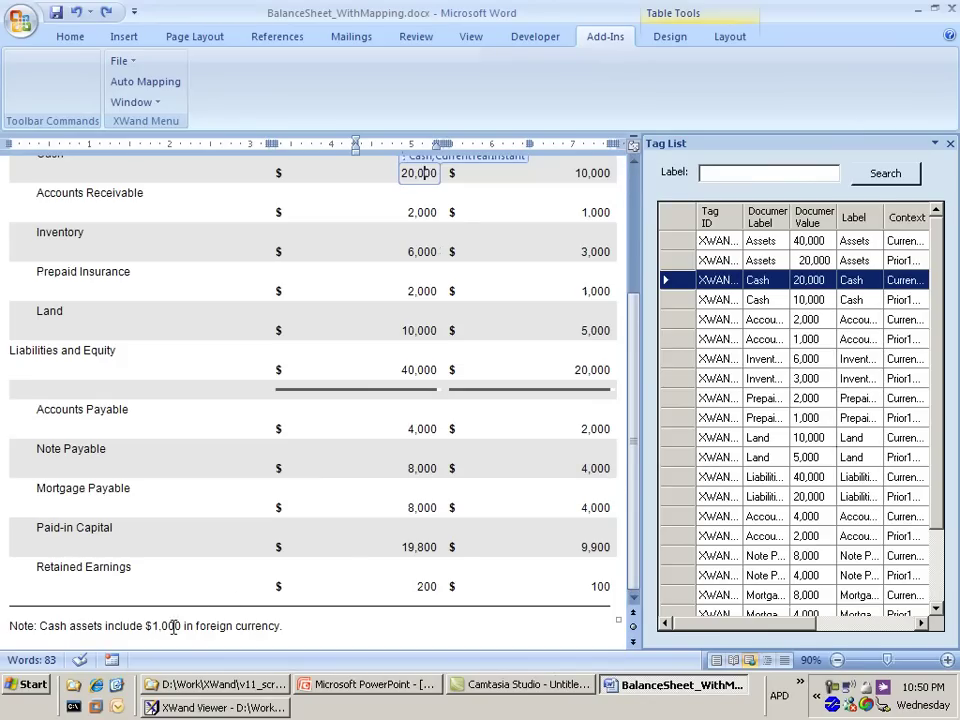
{"action": "left_click_drag", "start_coordinate": [181, 626], "coordinate": [152, 626]}
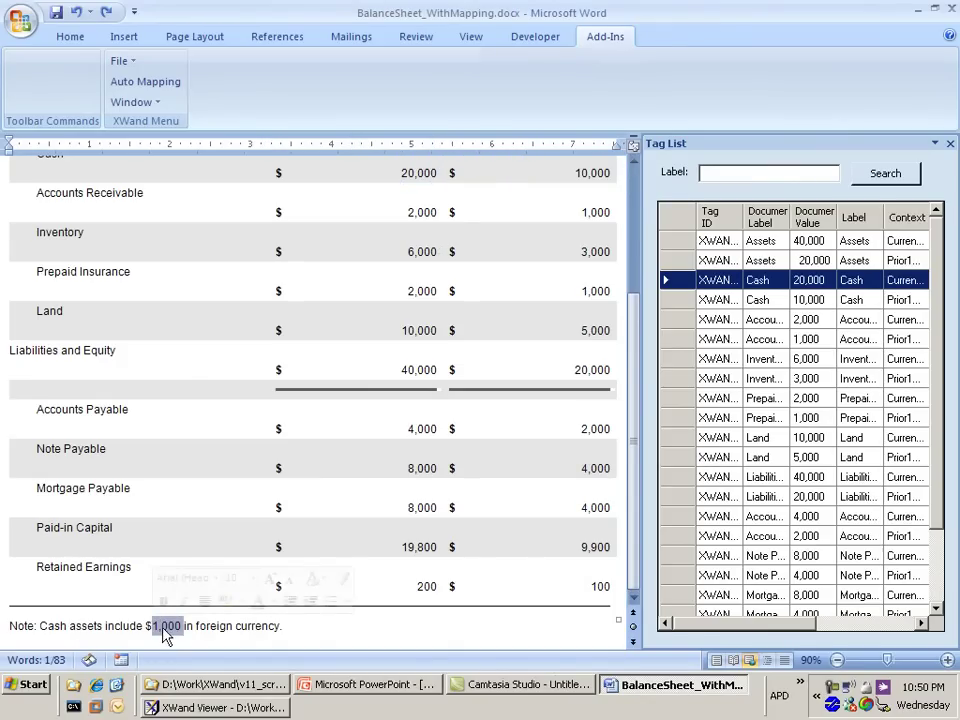
{"action": "right_click", "coordinate": [165, 628]}
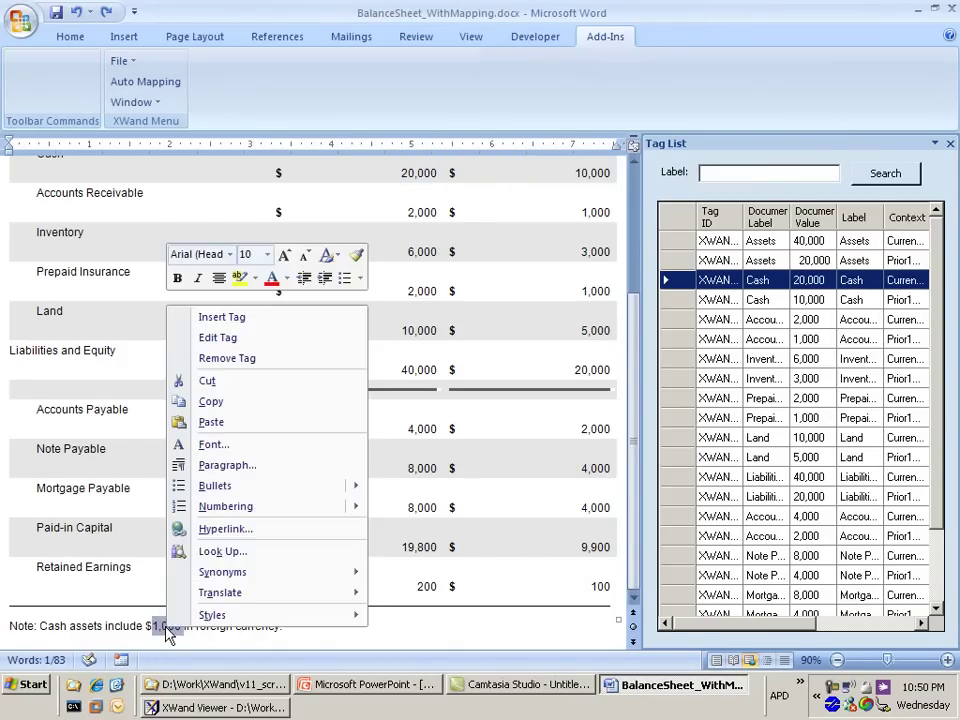
{"action": "left_click", "coordinate": [240, 318]}
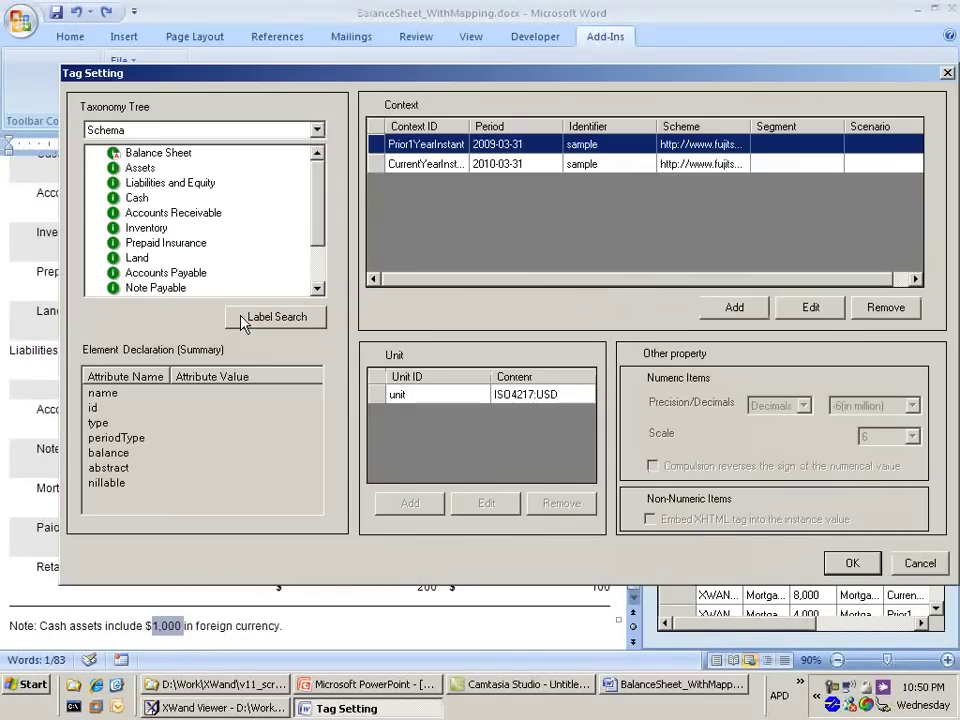
{"action": "left_click_drag", "start_coordinate": [315, 238], "coordinate": [315, 279]}
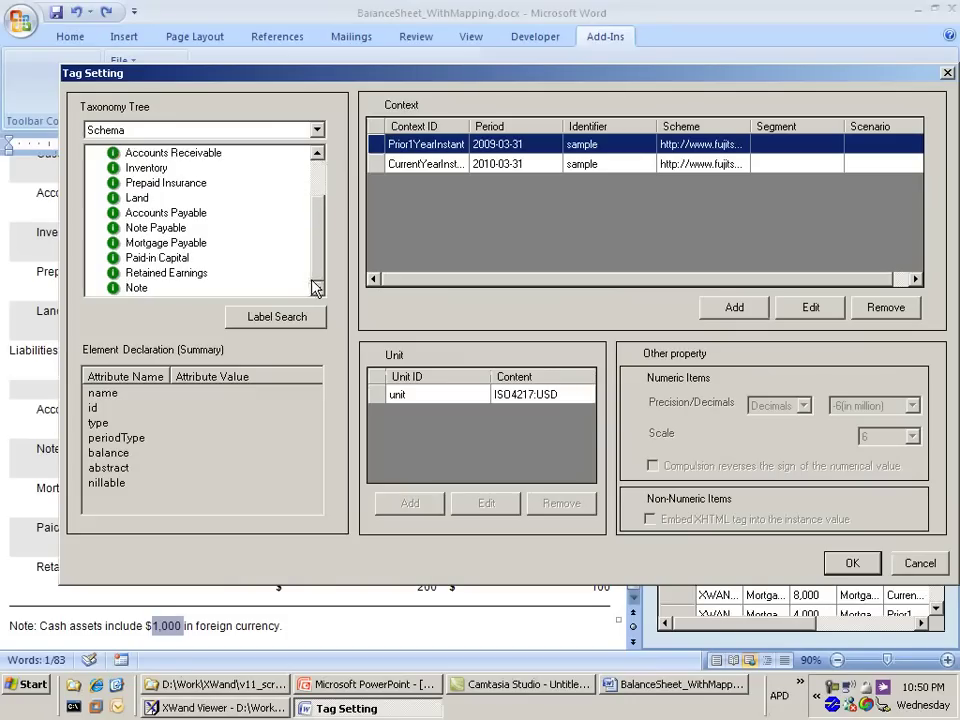
{"action": "left_click", "coordinate": [137, 288]}
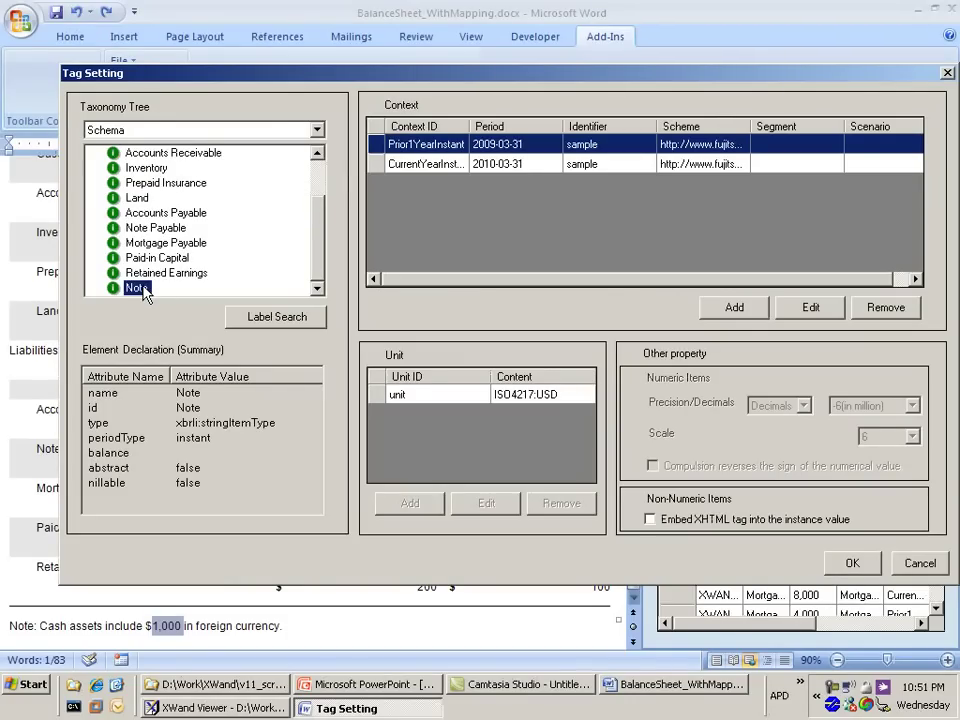
{"action": "left_click", "coordinate": [425, 166]}
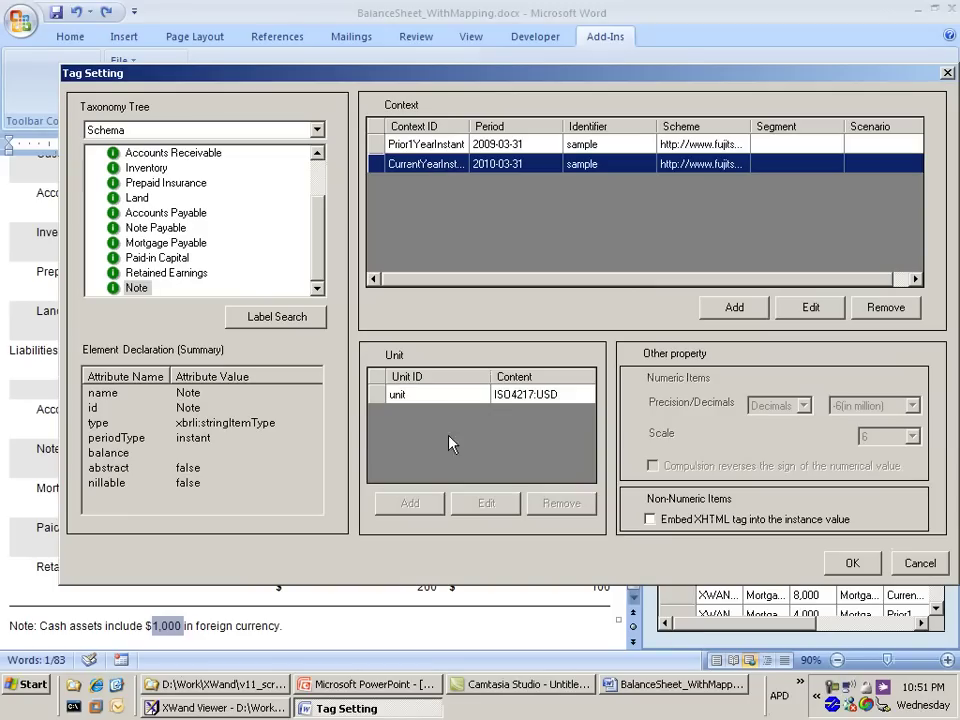
{"action": "left_click", "coordinate": [860, 566]}
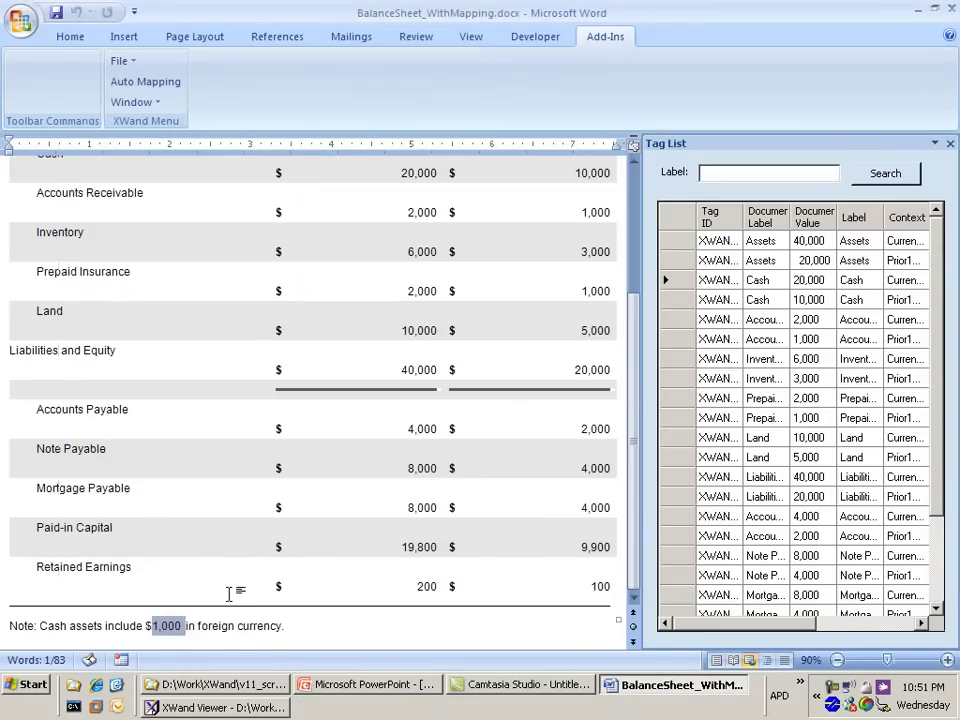
{"action": "left_click", "coordinate": [168, 627]}
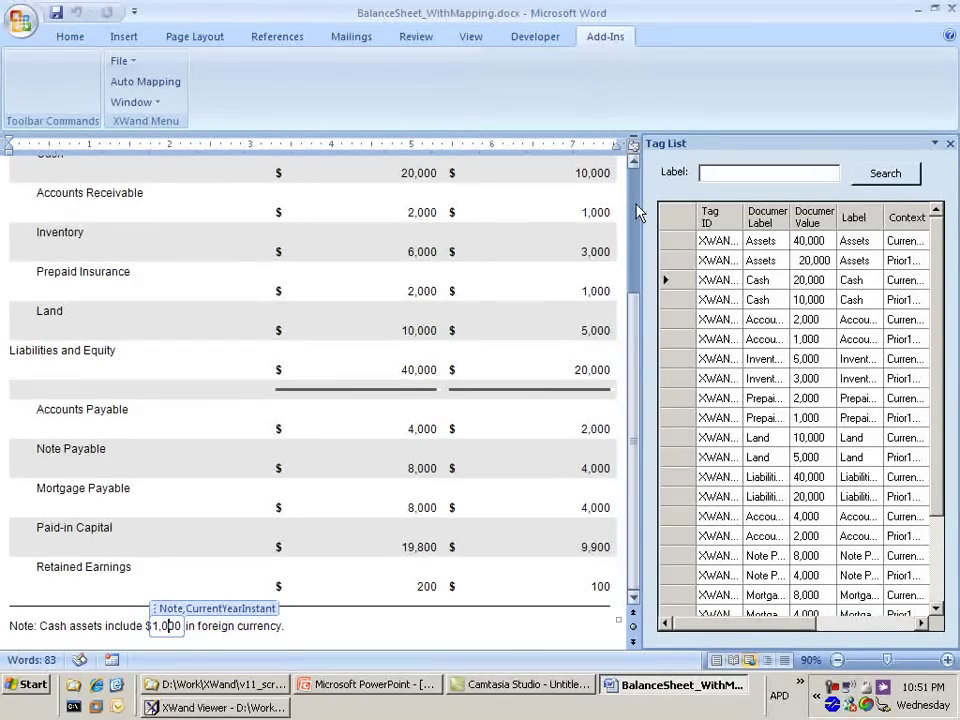
Step: Try to export the tagged balance sheet as inline XBRL
{"action": "scroll", "coordinate": [634, 208], "scroll_direction": "up", "scroll_amount": 4}
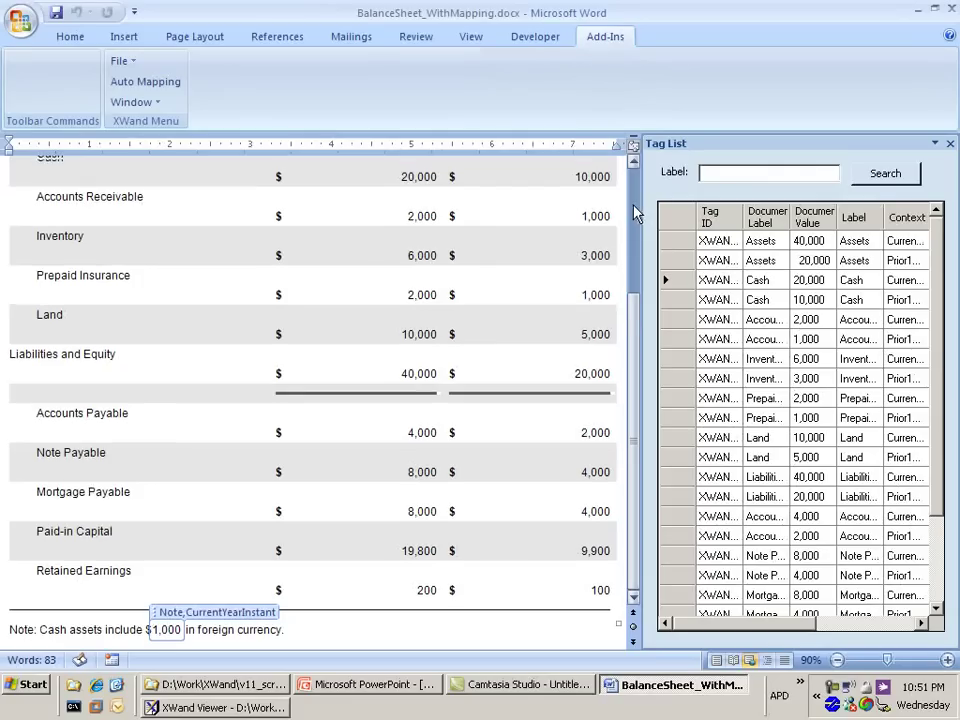
{"action": "left_click", "coordinate": [115, 61]}
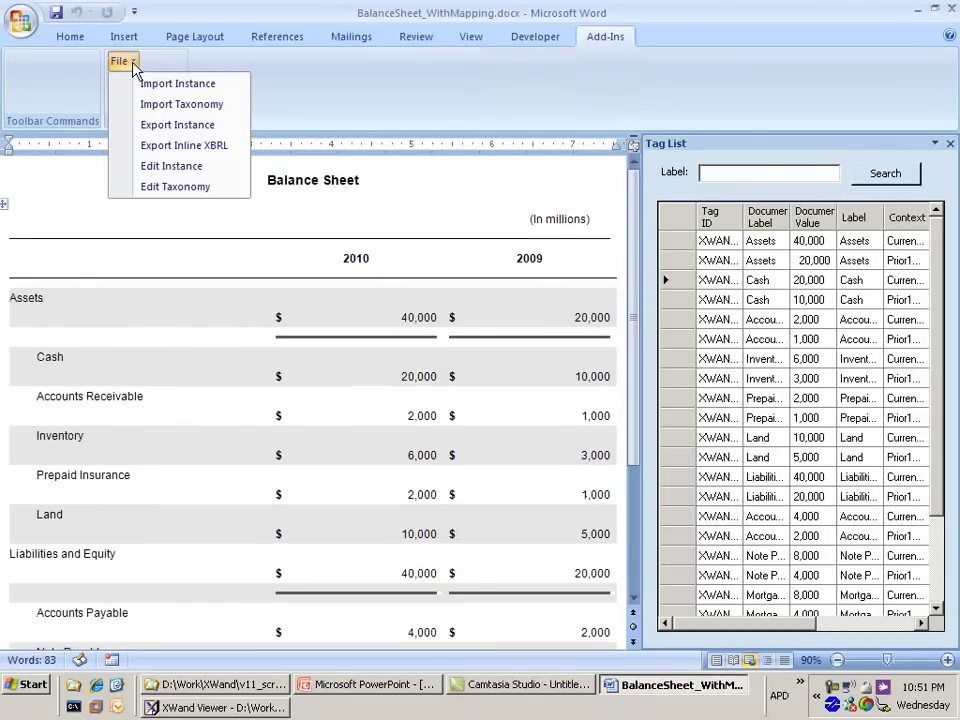
{"action": "left_click", "coordinate": [233, 155]}
{"action": "left_click", "coordinate": [478, 388]}
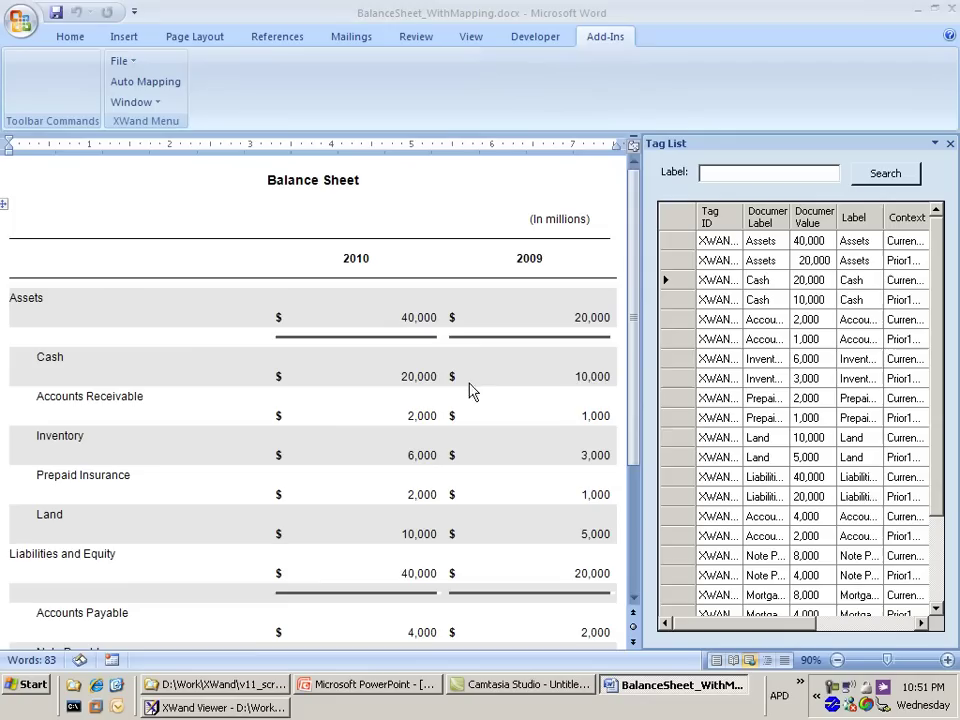
Step: Save the document and export it as inline XBRL named MyInlineReport in the Generated folder, returning to Word
{"action": "left_click", "coordinate": [55, 12]}
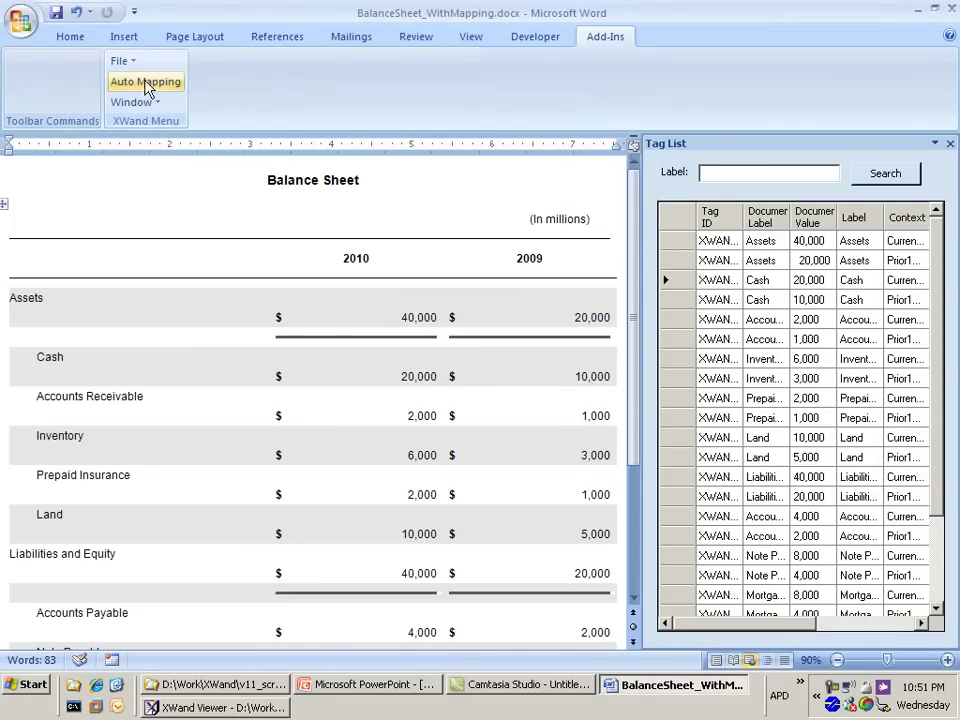
{"action": "left_click", "coordinate": [120, 60]}
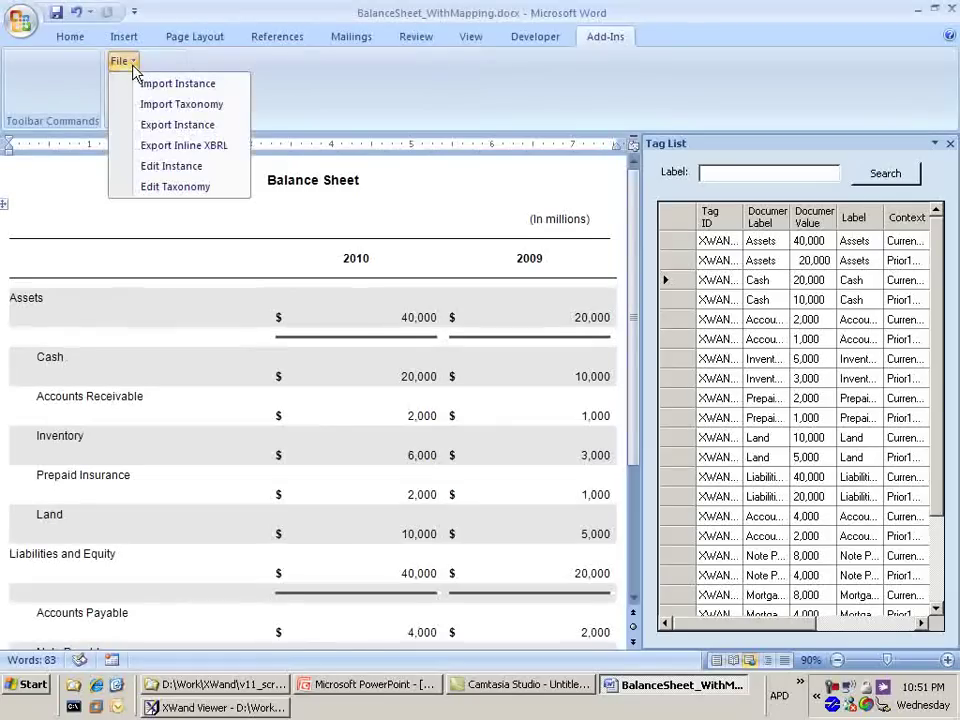
{"action": "left_click", "coordinate": [207, 150]}
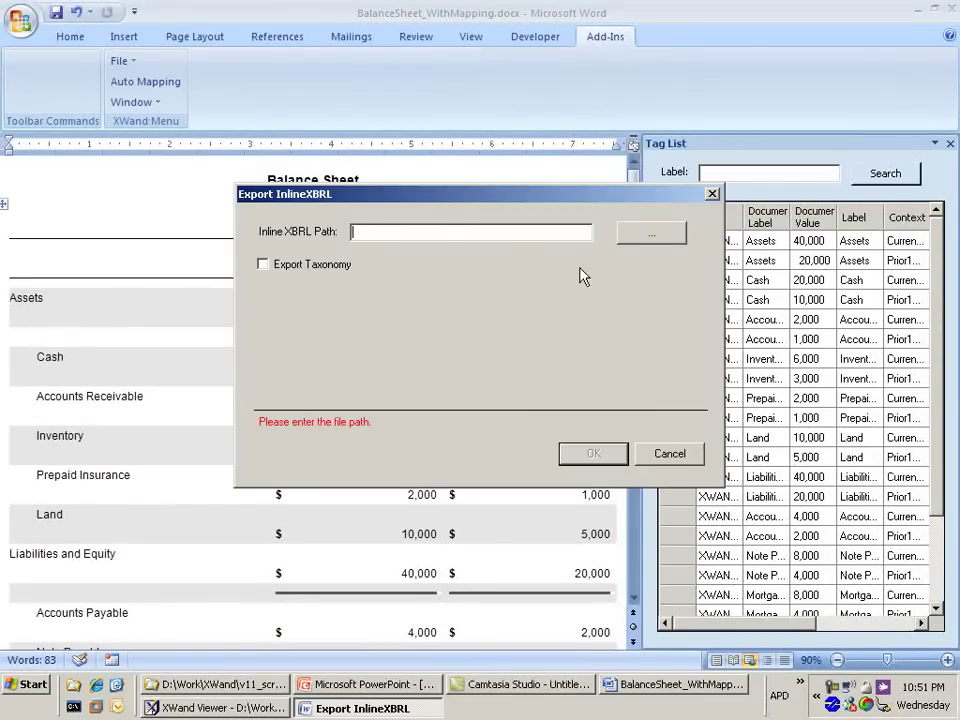
{"action": "left_click", "coordinate": [629, 240]}
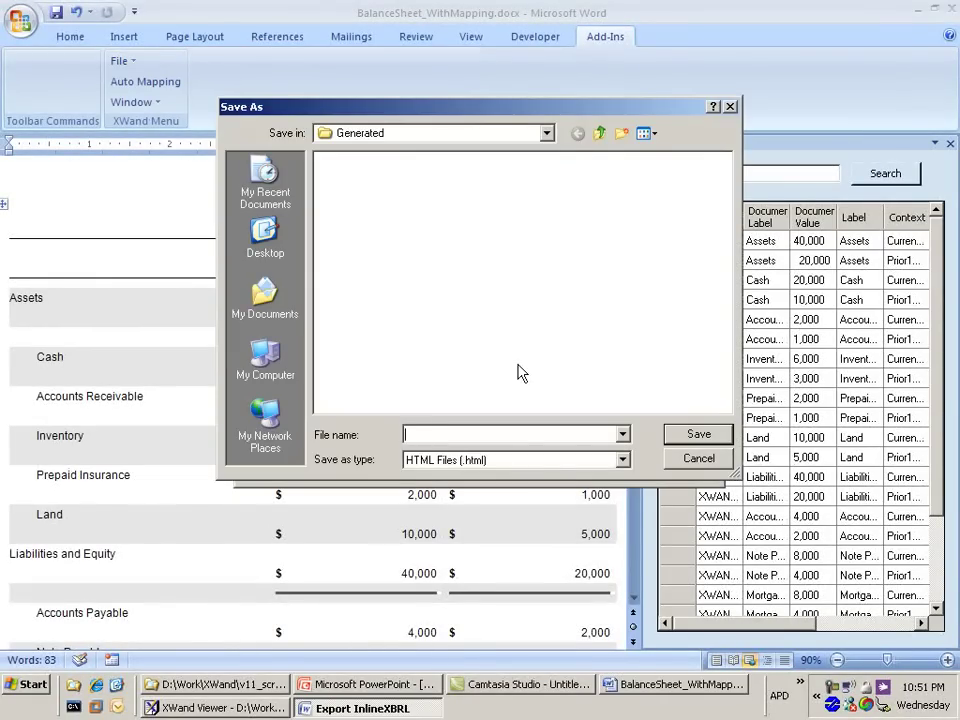
{"action": "type", "text": "MyInlineReport"}
{"action": "key", "text": "Return"}
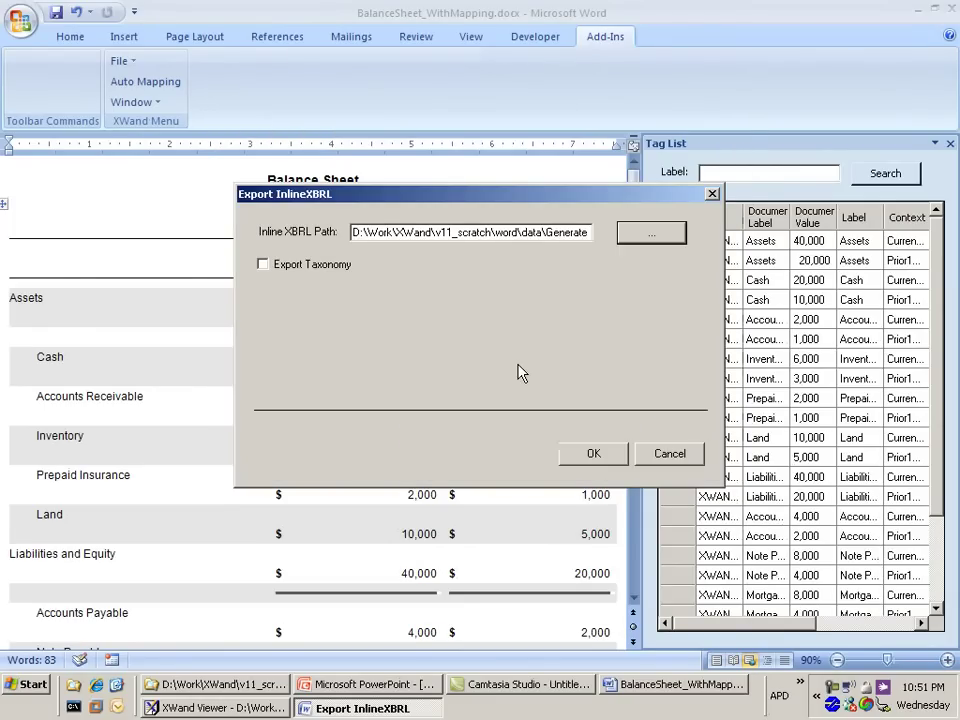
{"action": "left_click", "coordinate": [598, 458]}
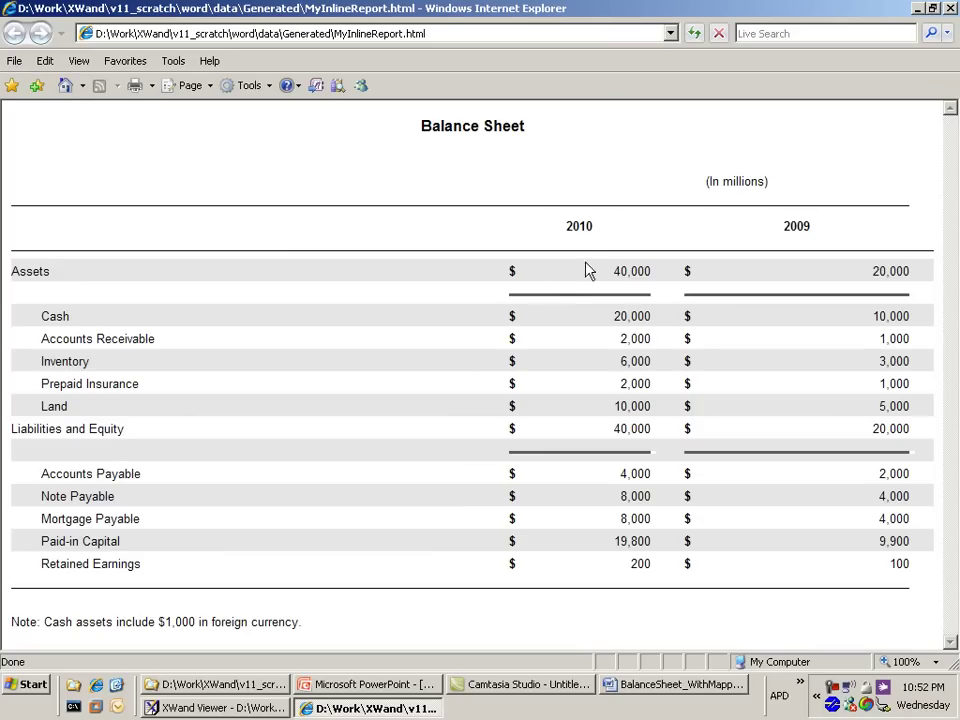
{"action": "left_click", "coordinate": [630, 688]}
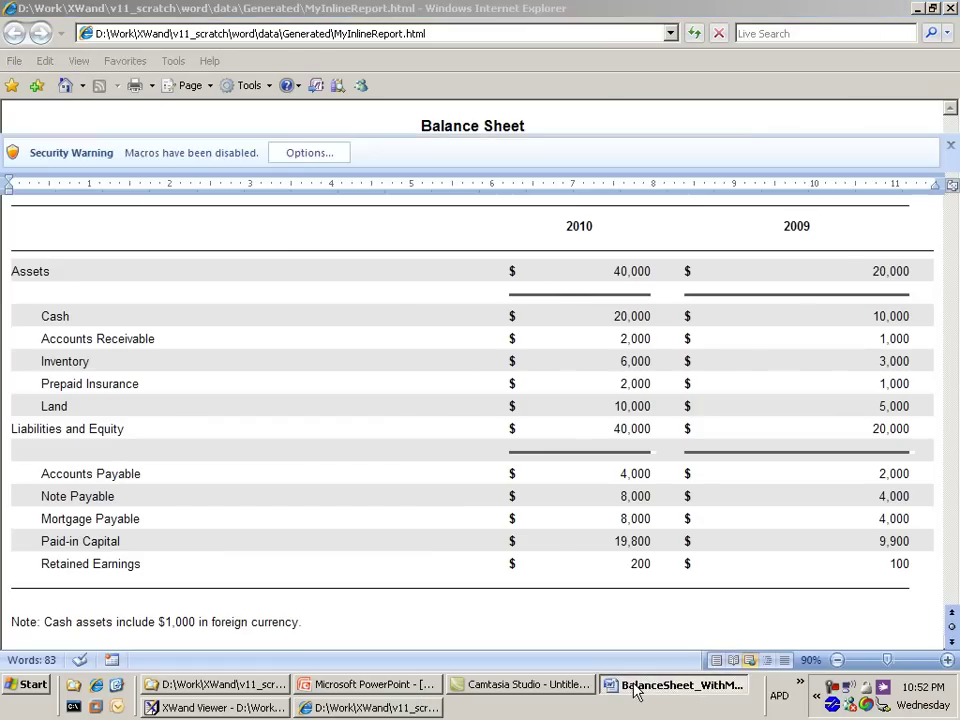